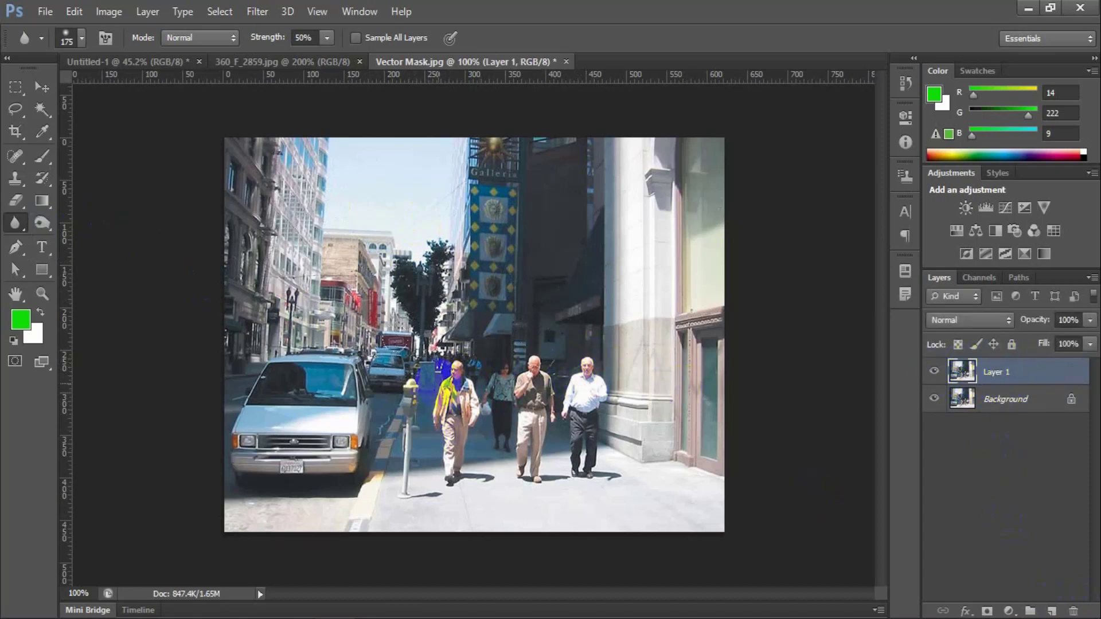
Blur the man in the tan jacket on Layer 1 and compare him with the original by toggling the layer's visibility
mouse_move(449, 357)
left_mouse_down()
mouse_move(451, 456)
mouse_move(385, 425)
left_mouse_up()
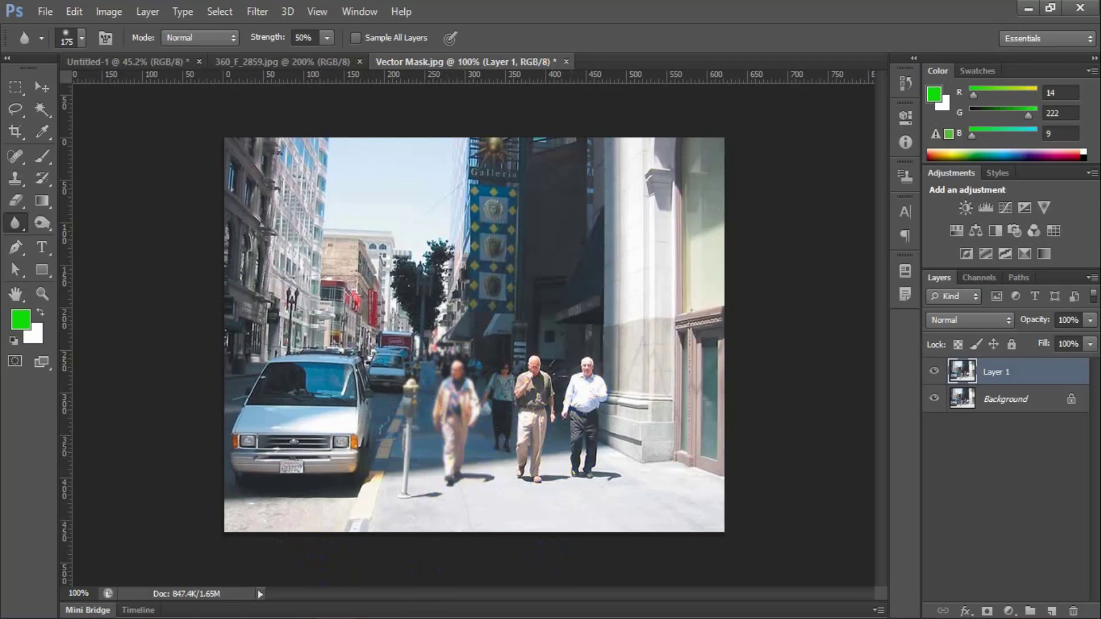
left_click(935, 372)
left_click(935, 373)
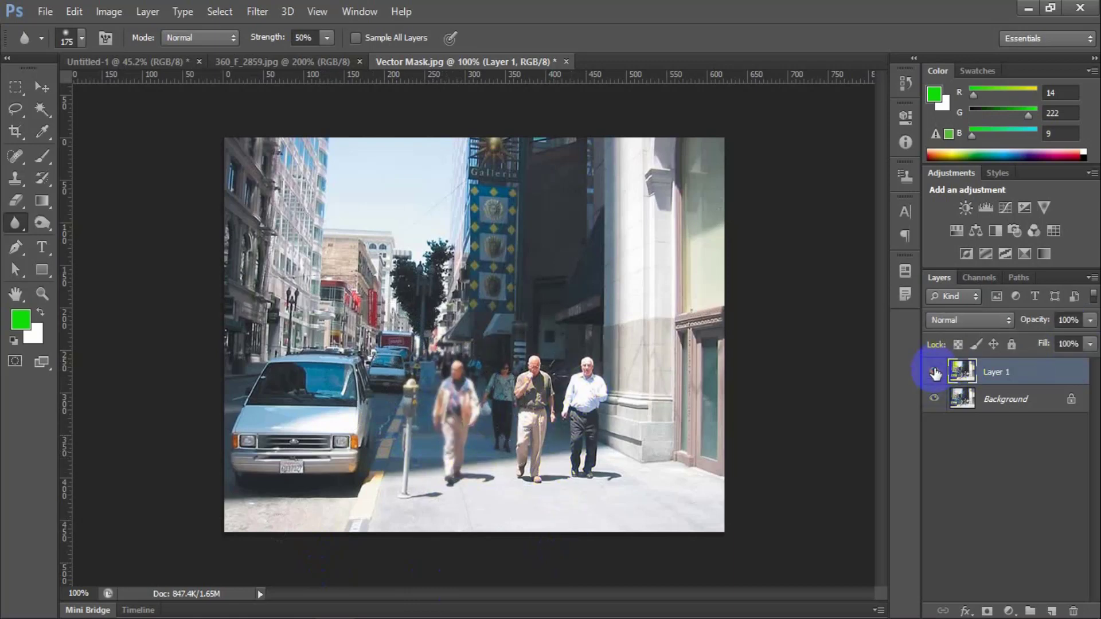
left_click(935, 373)
left_click(935, 372)
left_click(935, 374)
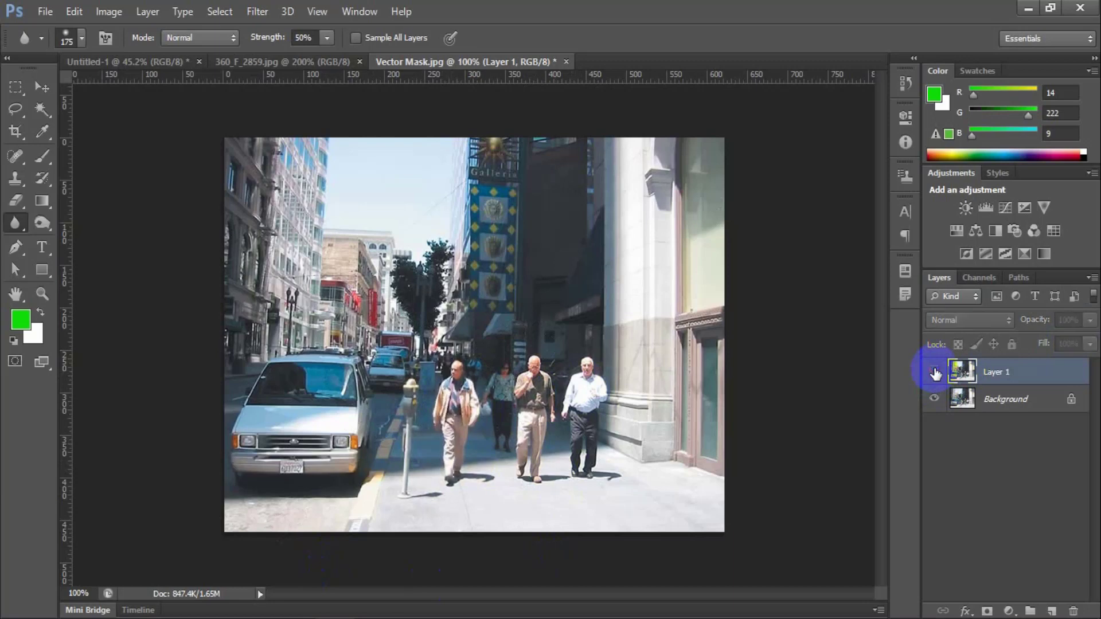
left_click(935, 373)
left_click(935, 373)
Delete the blurred Layer 1 and duplicate the Background layer to get a fresh working copy
left_click(1008, 374)
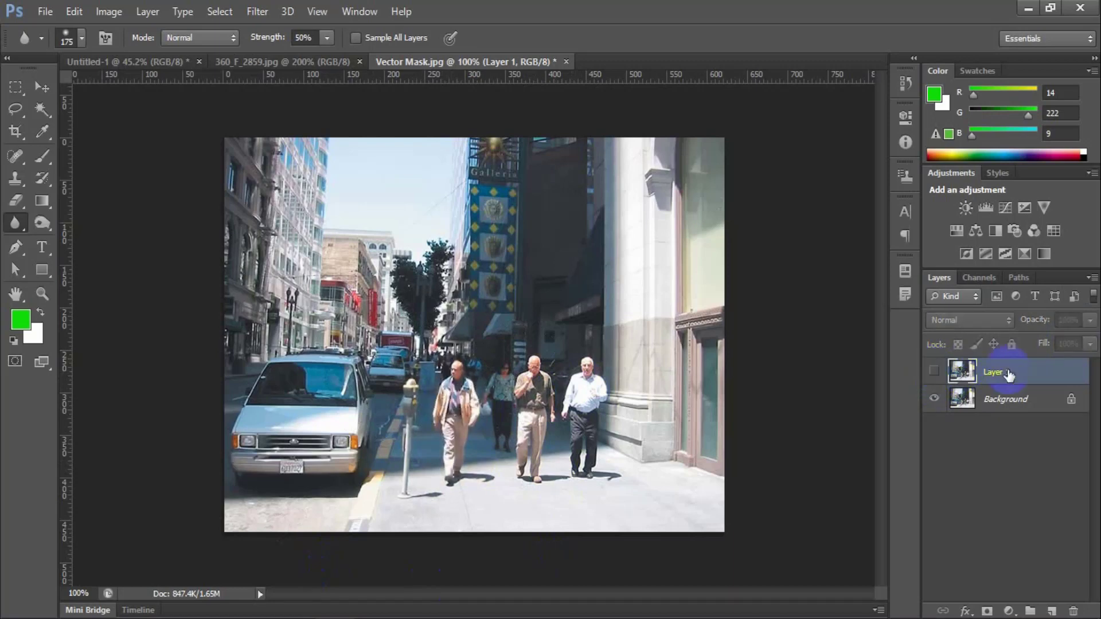
key("Delete")
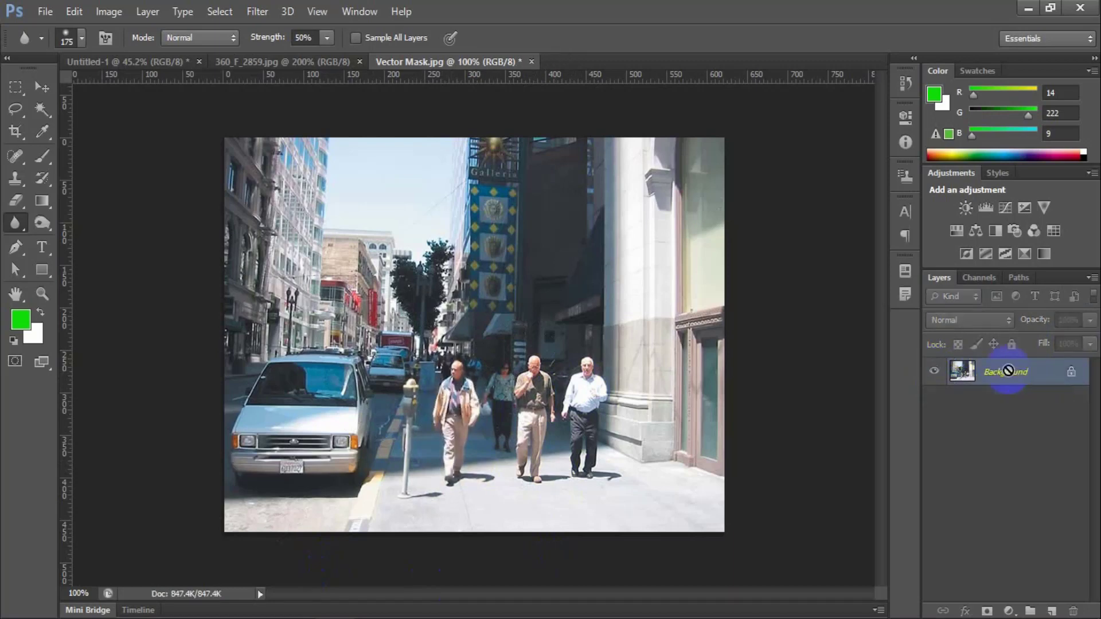
key("ctrl+j")
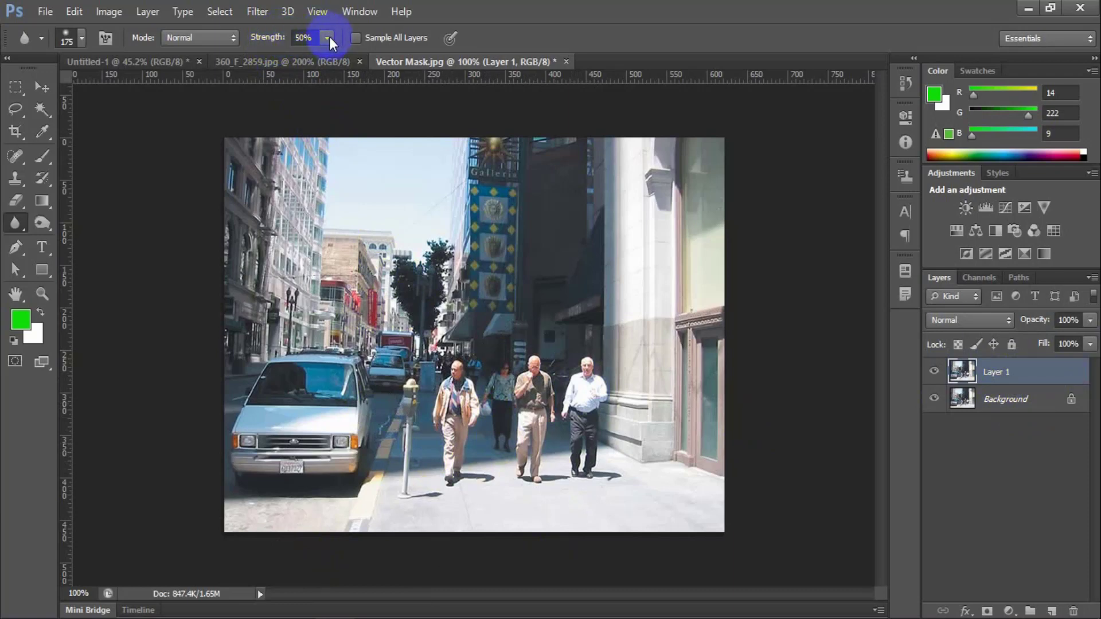
left_click(302, 38)
left_click(1052, 611)
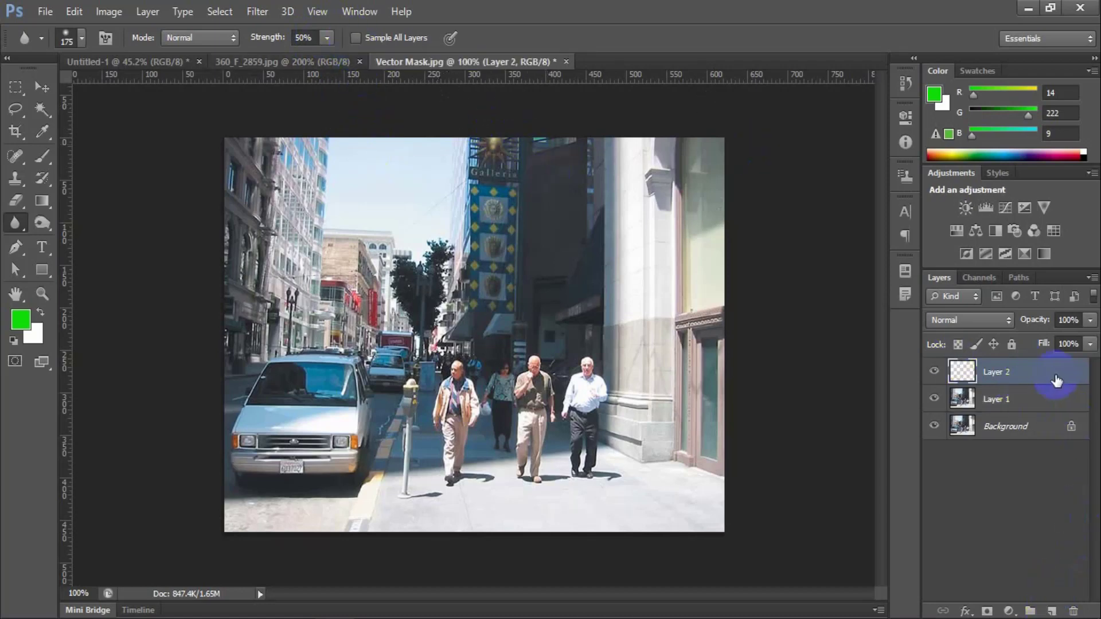
key("Delete")
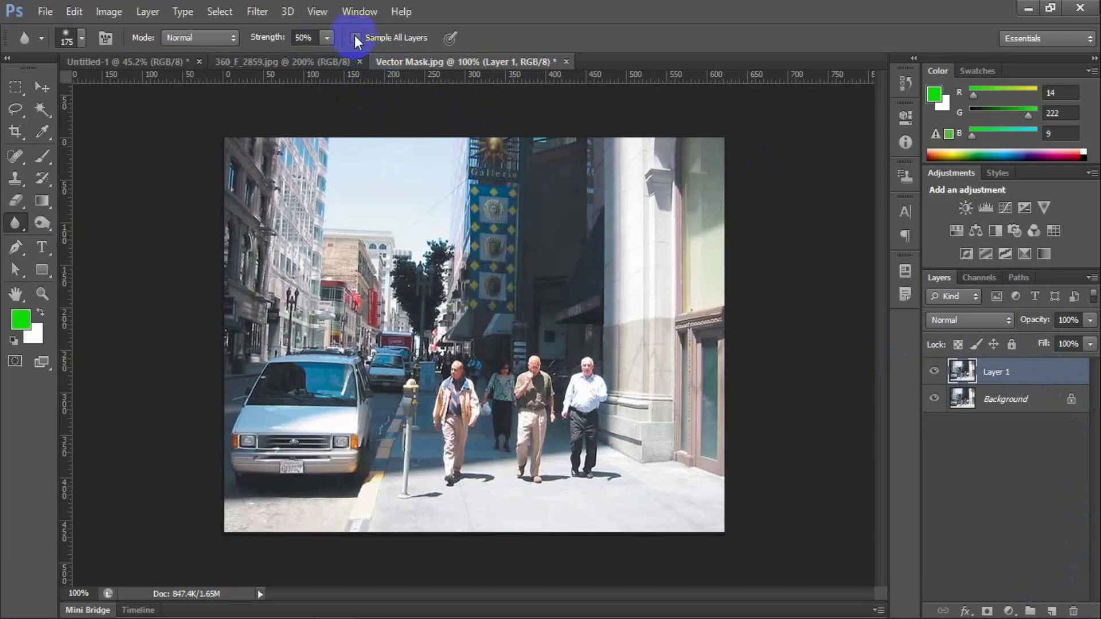
Enable Sample All Layers, test it by blurring the man in the white shirt on a new empty layer, and delete that layer
left_click(356, 38)
left_click(1052, 611)
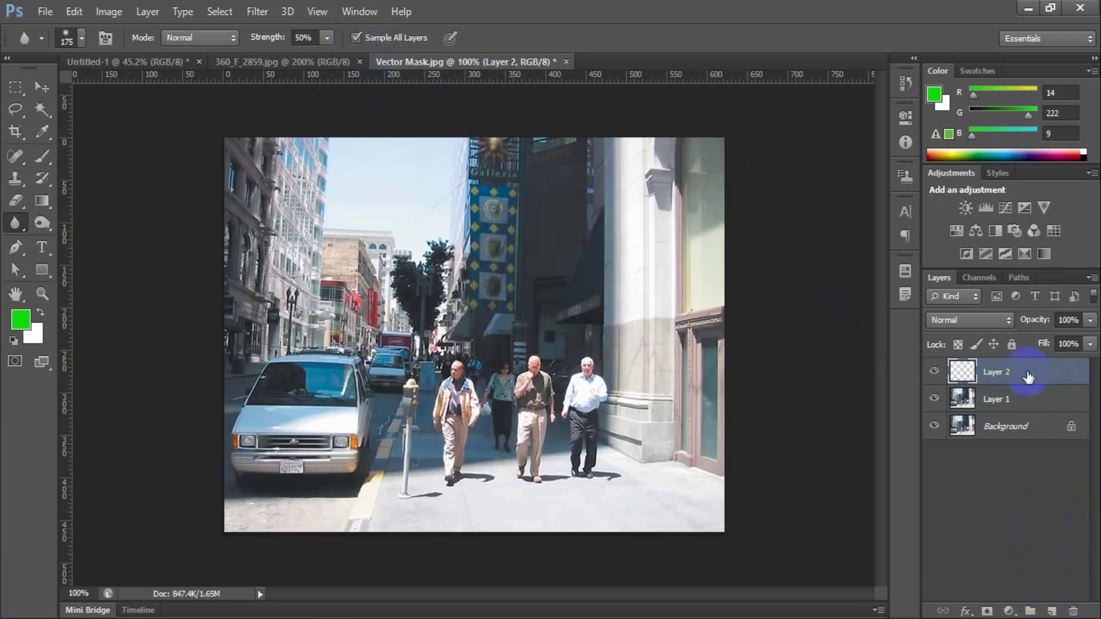
mouse_move(639, 367)
left_mouse_down()
mouse_move(515, 407)
mouse_move(596, 380)
mouse_move(559, 404)
mouse_move(575, 454)
mouse_move(595, 393)
mouse_move(620, 396)
left_mouse_up()
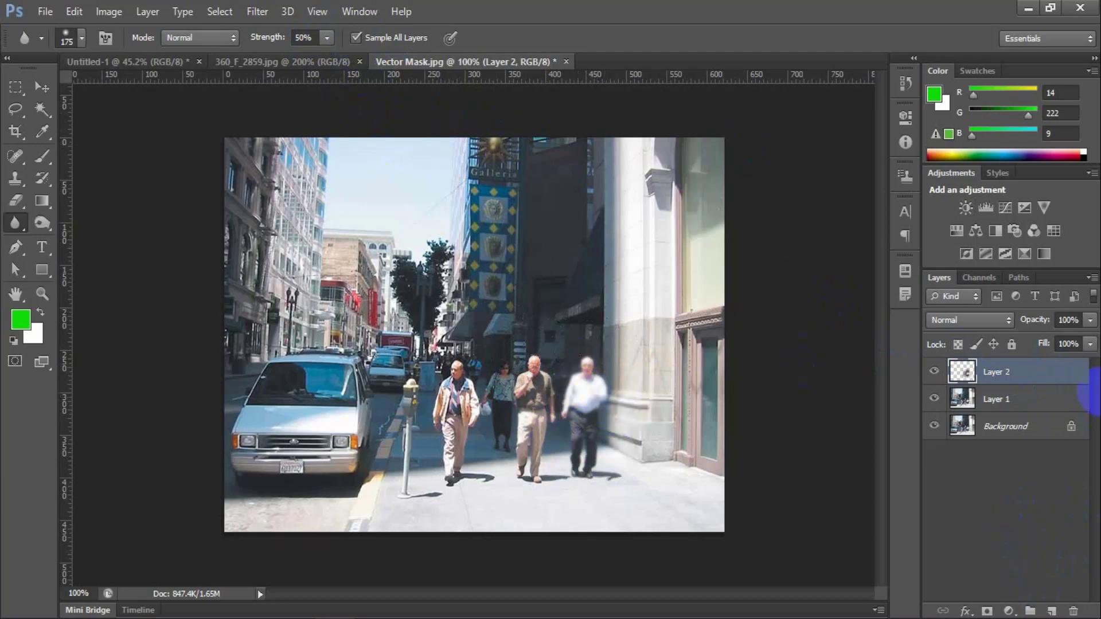
key("Delete")
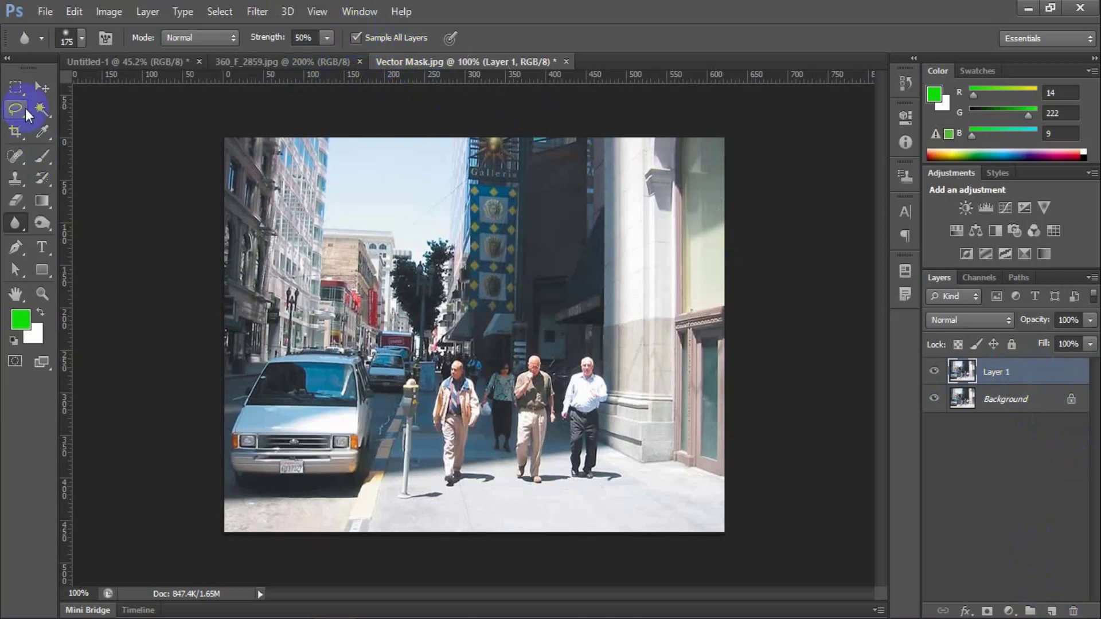
Blur the buildings, street and parked van on Layer 1 using the Blur tool in Normal mode at 50% strength with a size 175 brush
right_click(16, 223)
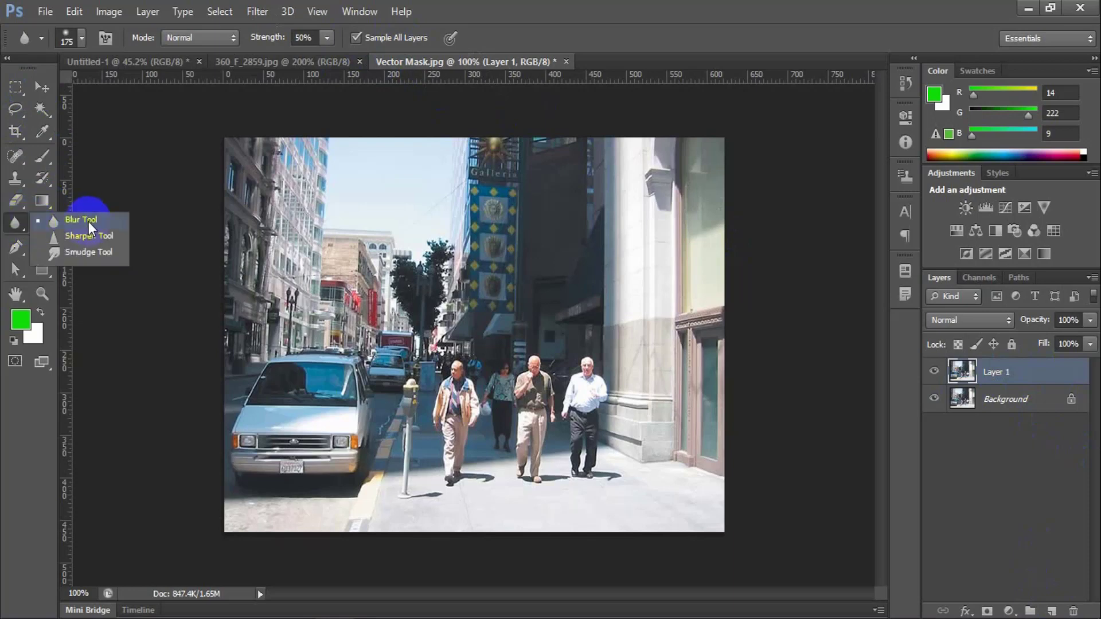
left_click(89, 221)
left_click(318, 37)
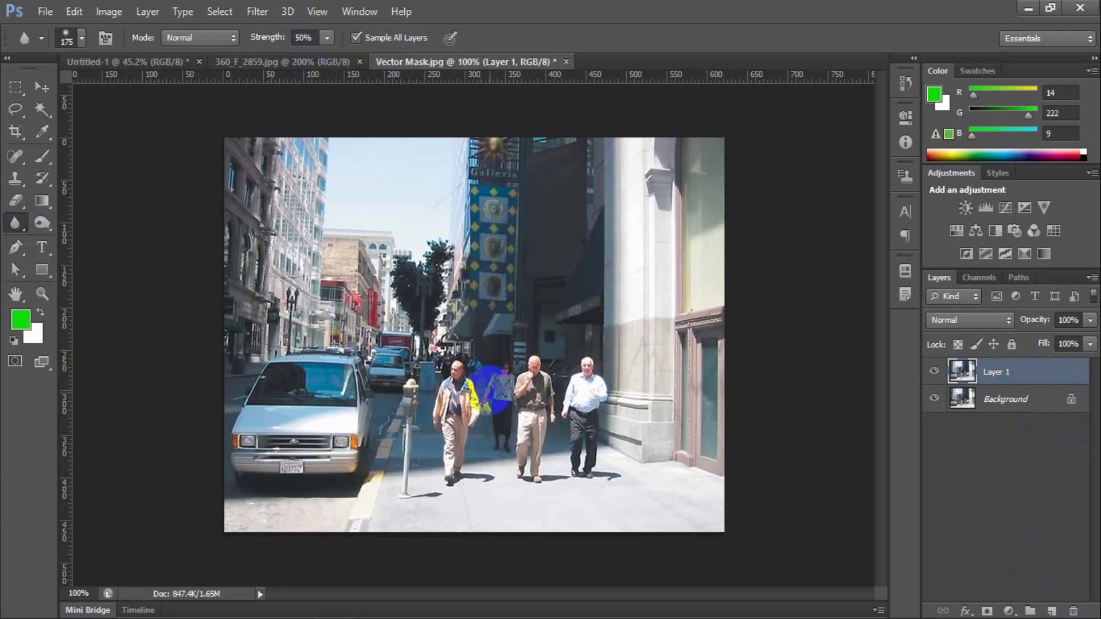
left_click(225, 38)
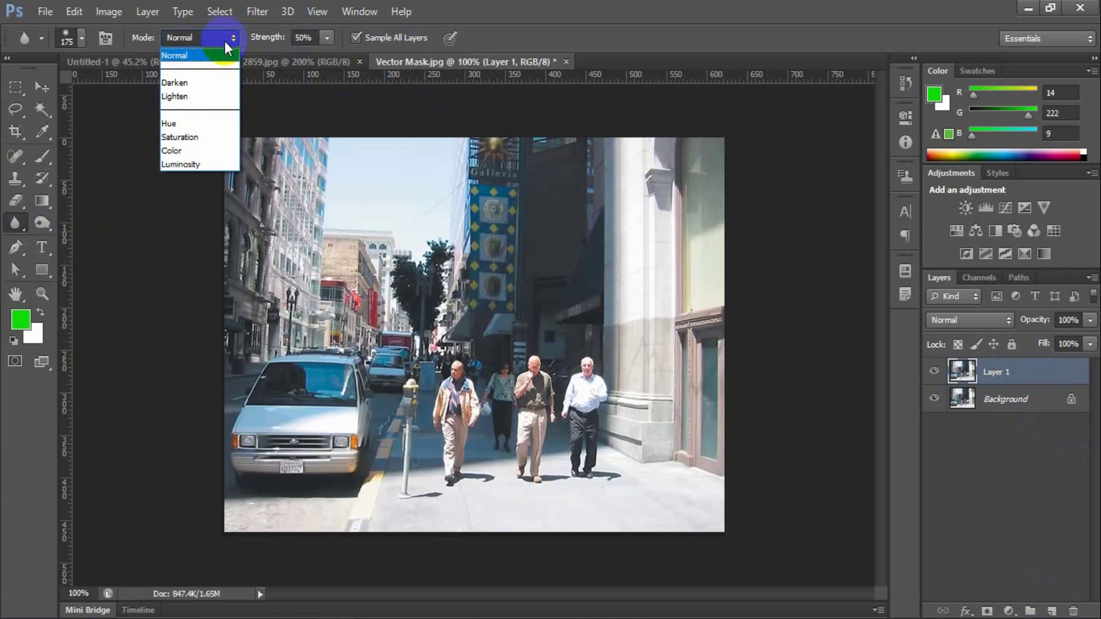
left_click(225, 40)
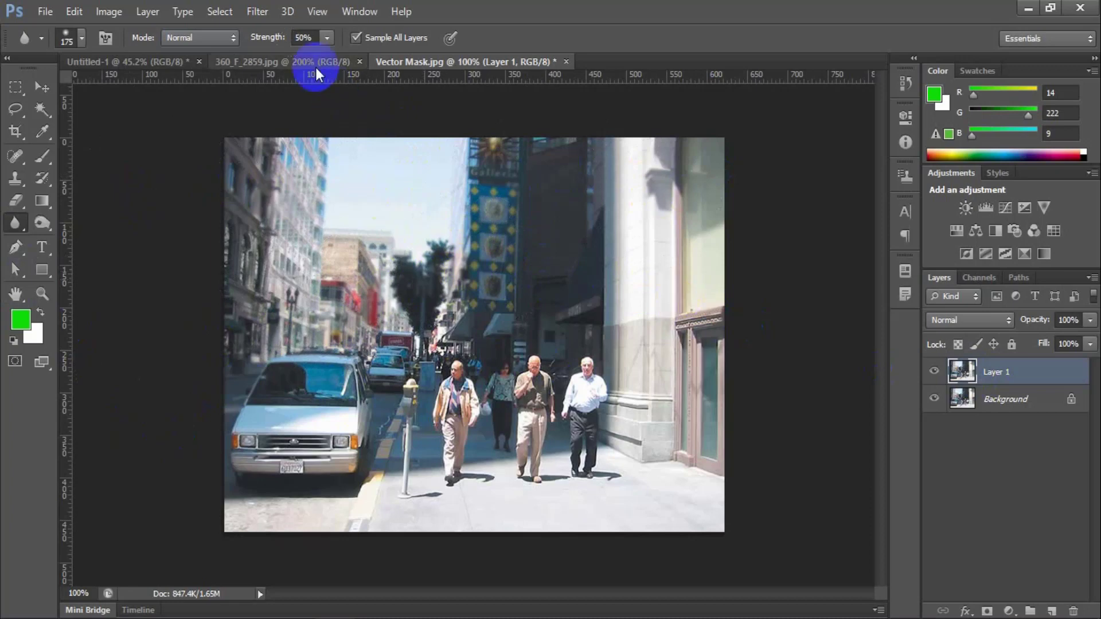
left_click(314, 38)
left_click(325, 38)
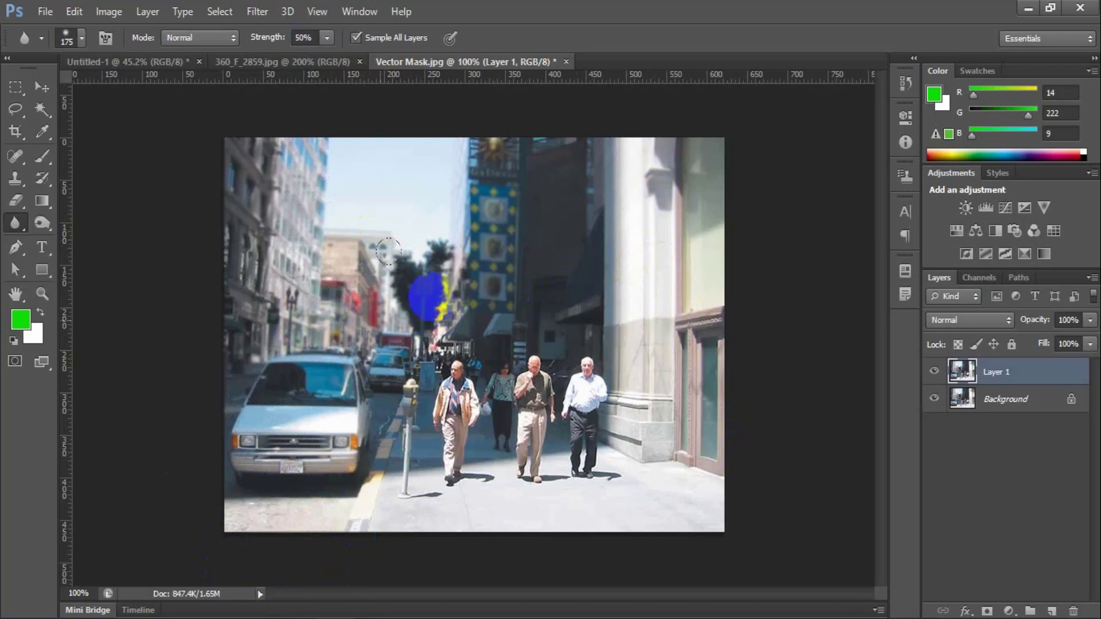
left_click(470, 299)
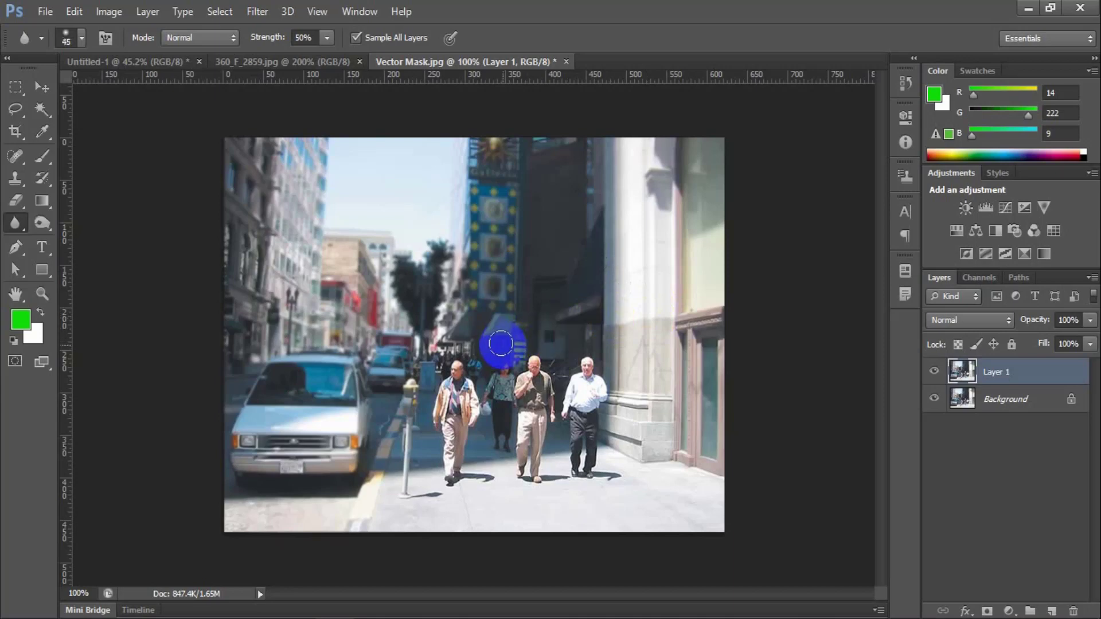
Blur the remaining background close around the three men, including the woman behind them, with a size 45 brush
mouse_move(502, 347)
left_mouse_down()
mouse_move(495, 389)
mouse_move(511, 355)
mouse_move(492, 401)
mouse_move(496, 382)
mouse_move(497, 457)
mouse_move(489, 381)
mouse_move(503, 361)
mouse_move(472, 343)
mouse_move(476, 374)
mouse_move(477, 345)
mouse_move(445, 341)
mouse_move(423, 360)
mouse_move(431, 339)
mouse_move(432, 368)
mouse_move(456, 335)
mouse_move(428, 371)
mouse_move(477, 327)
mouse_move(533, 325)
mouse_move(563, 362)
left_mouse_up()
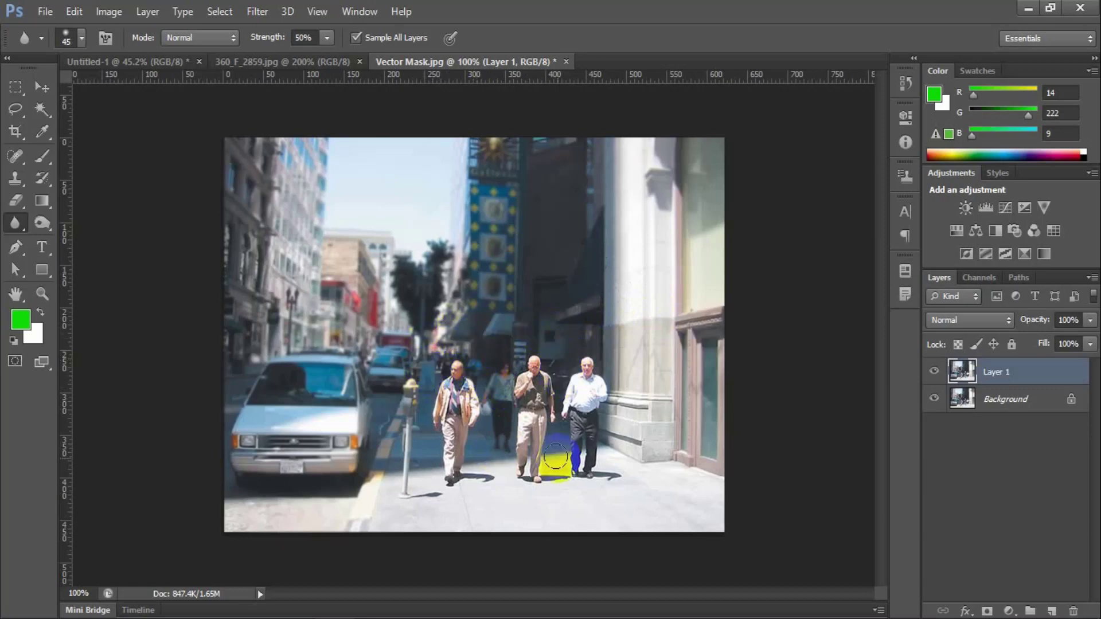
left_click_drag(339, 506, 200, 516)
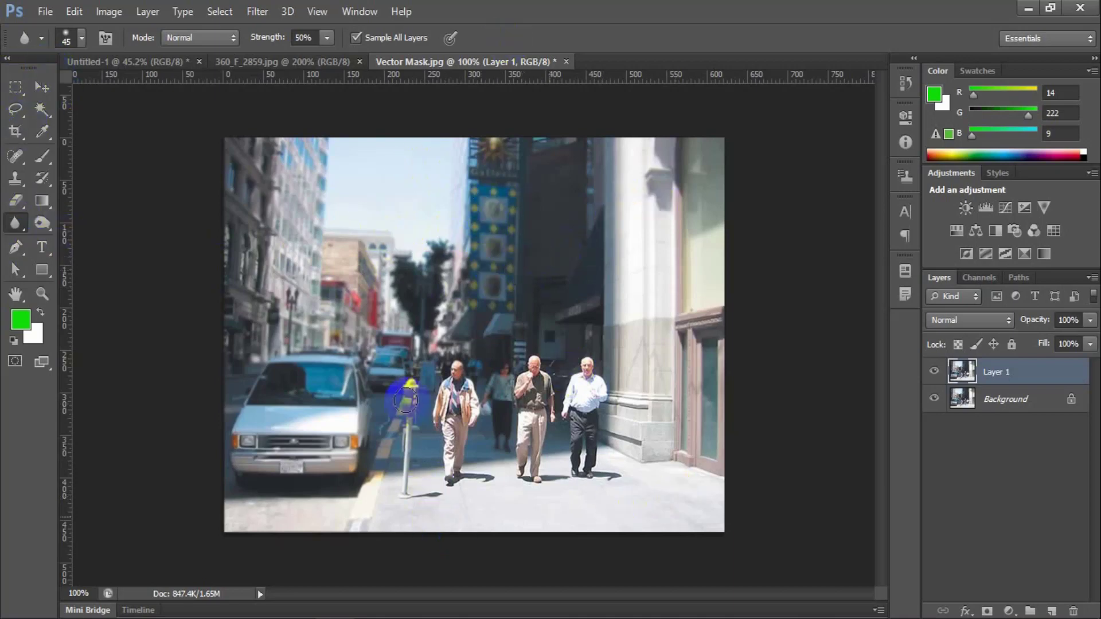
mouse_move(405, 385)
left_mouse_down()
mouse_move(400, 492)
mouse_move(692, 224)
mouse_move(258, 162)
left_mouse_up()
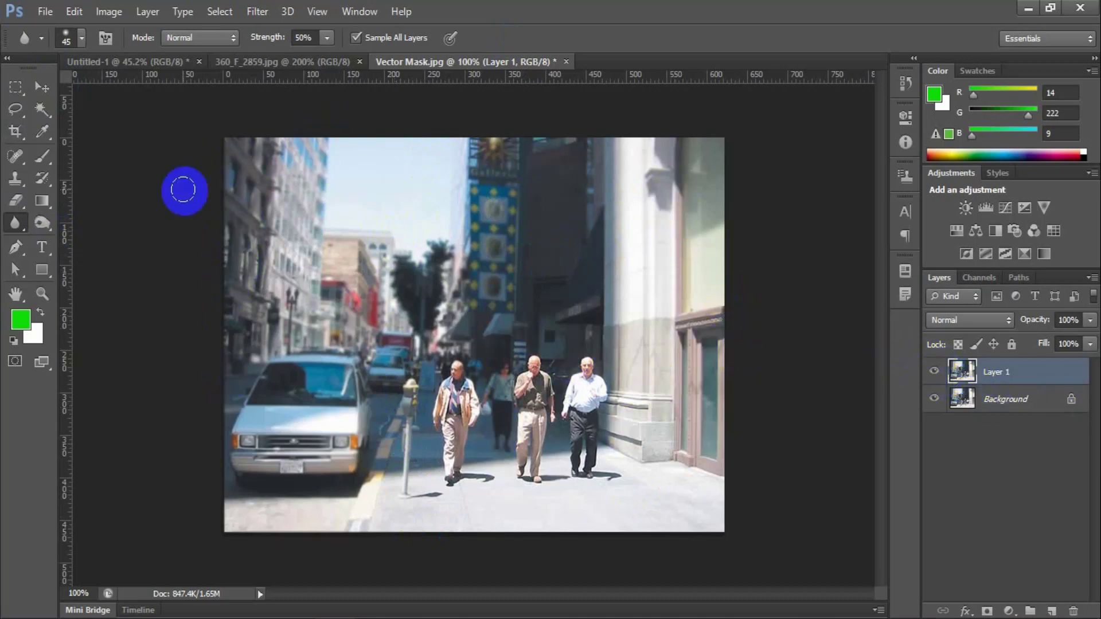
Compare the blurred street photo with the original by toggling Layer 1's visibility, and delete Layer 1
left_click(42, 86)
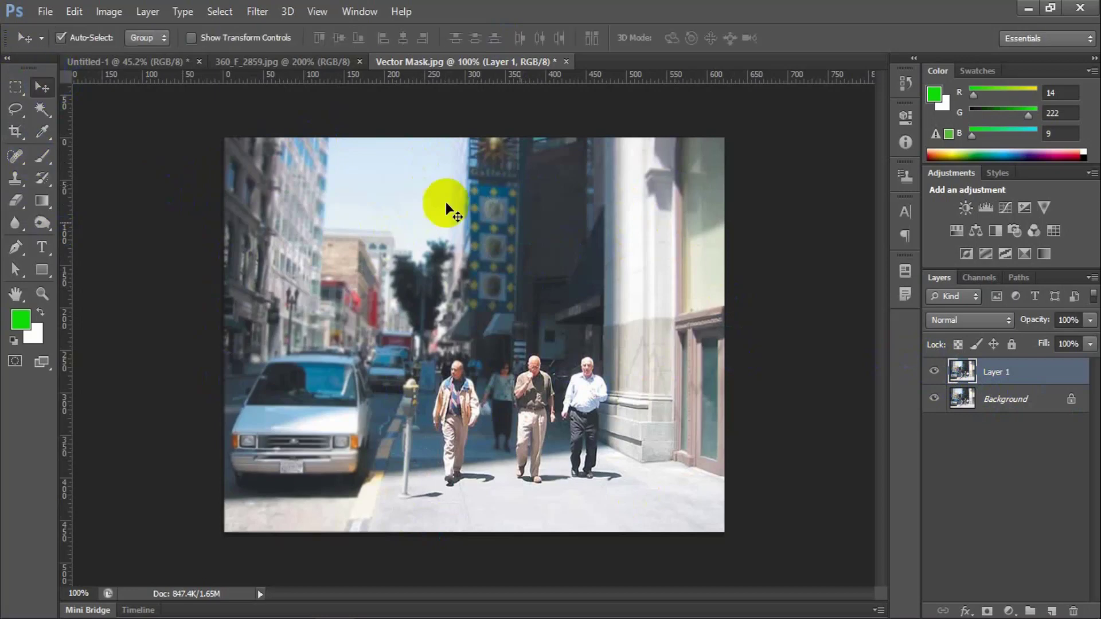
left_click(935, 373)
left_click(935, 373)
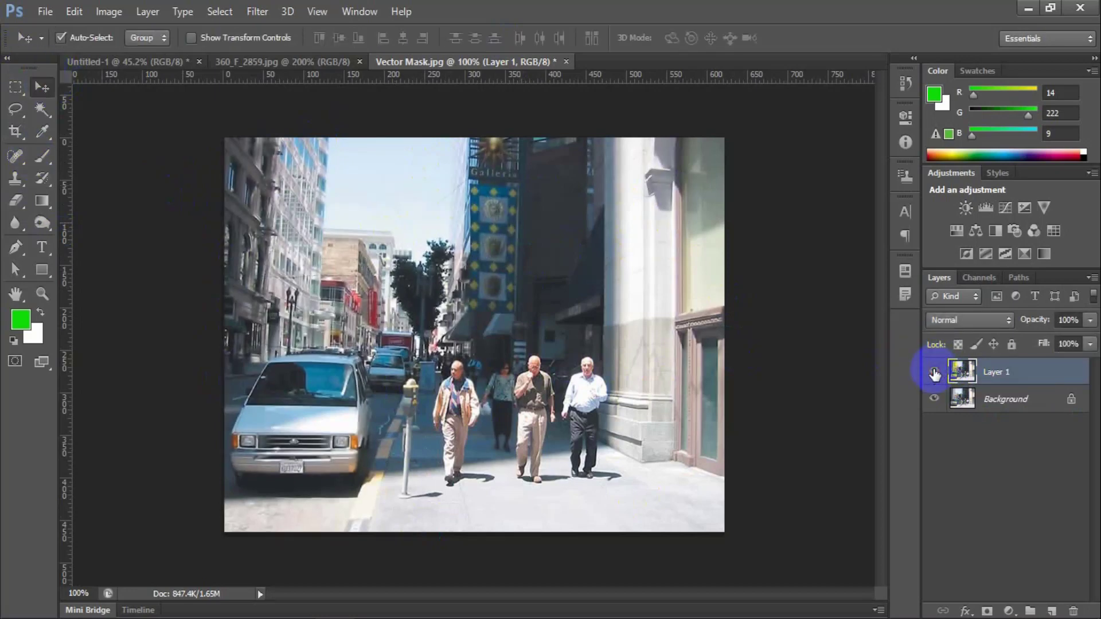
left_click(935, 373)
left_click(935, 373)
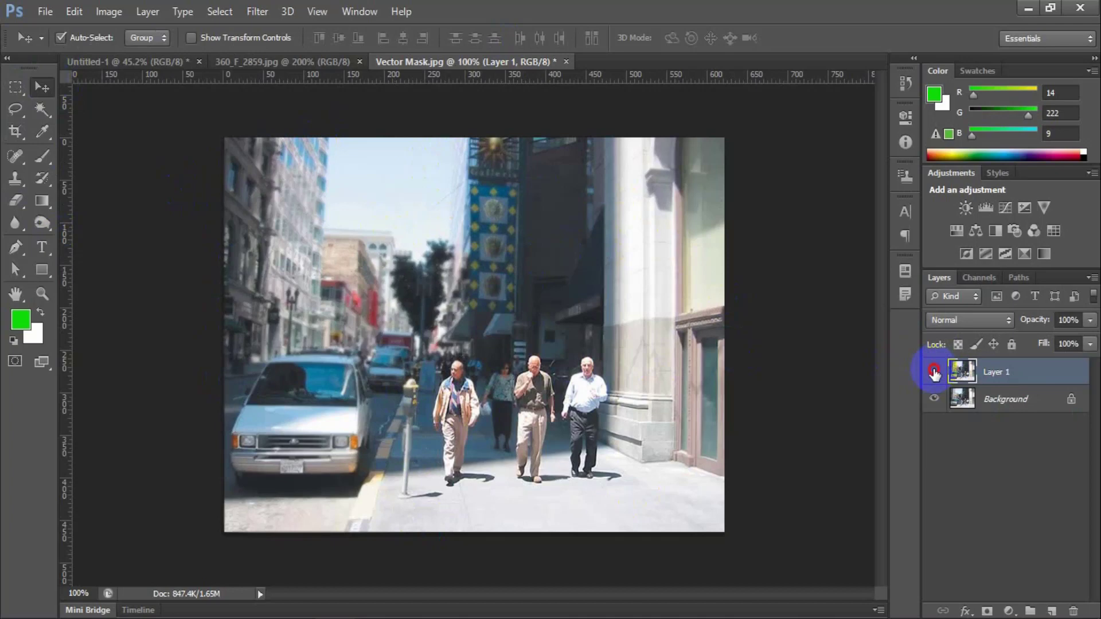
left_click(935, 373)
left_click(935, 373)
left_click(935, 373)
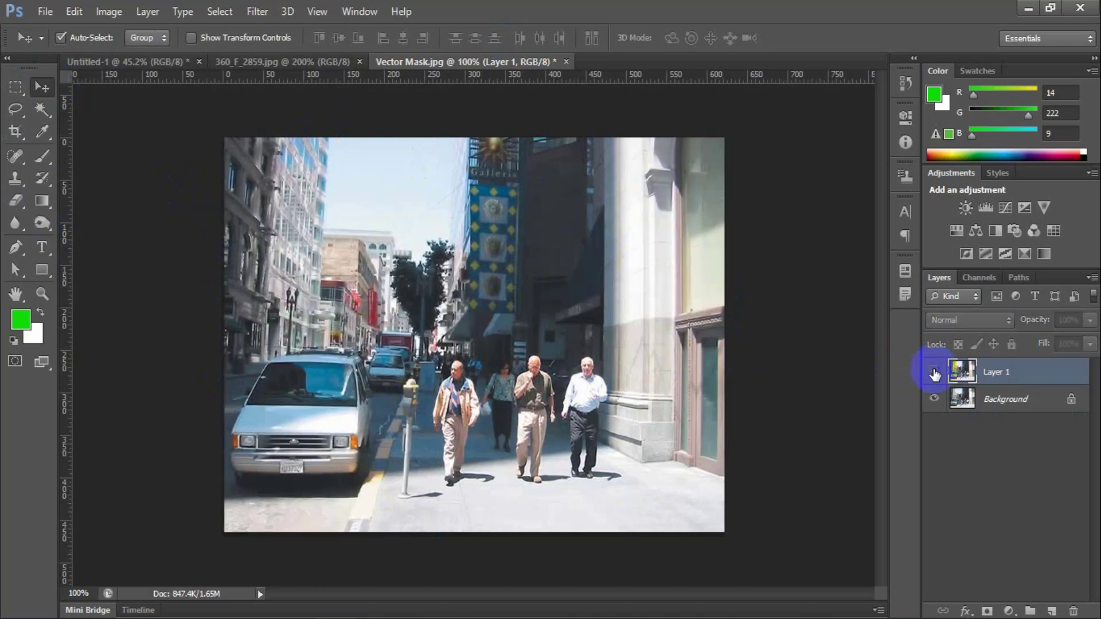
key("Delete")
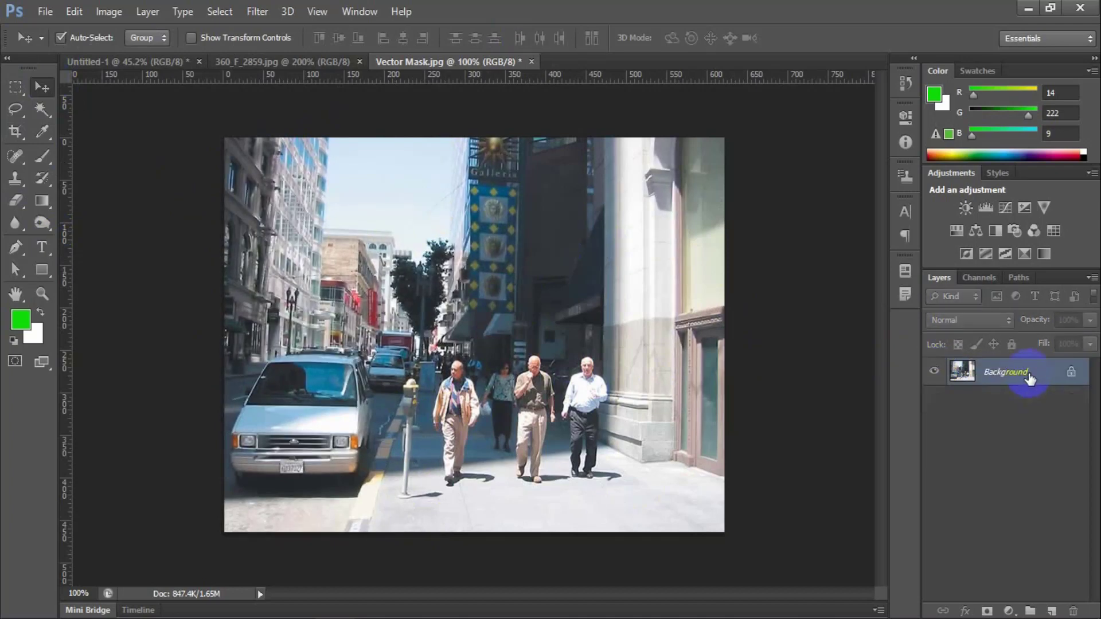
Switch to the 360_F_2859.jpg document and zoom in on the man's face to 400%
left_click(15, 224)
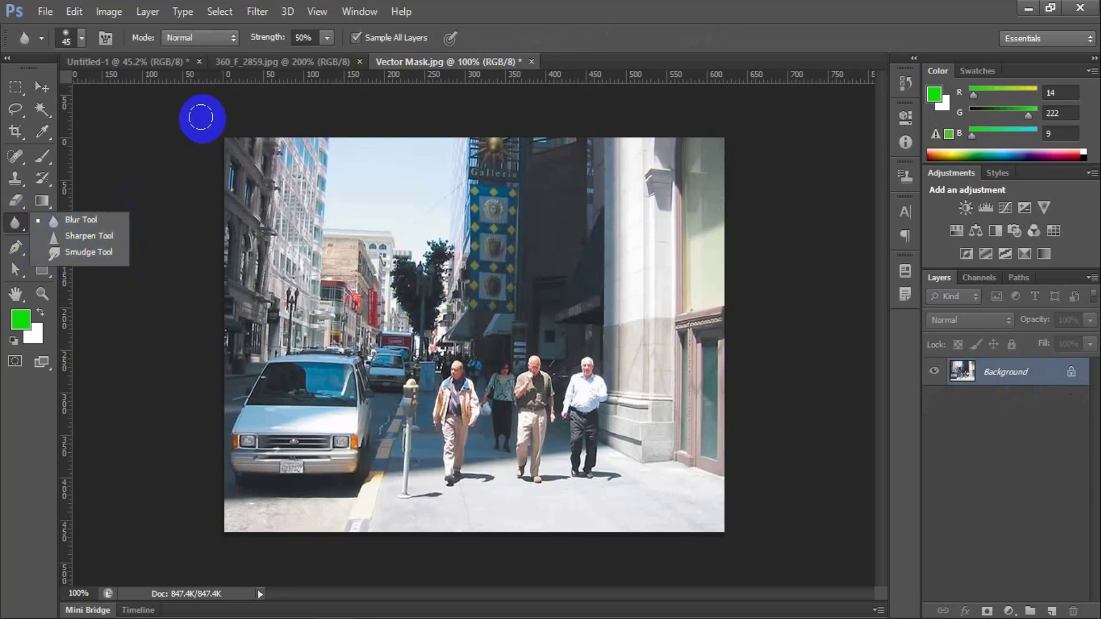
left_click(267, 63)
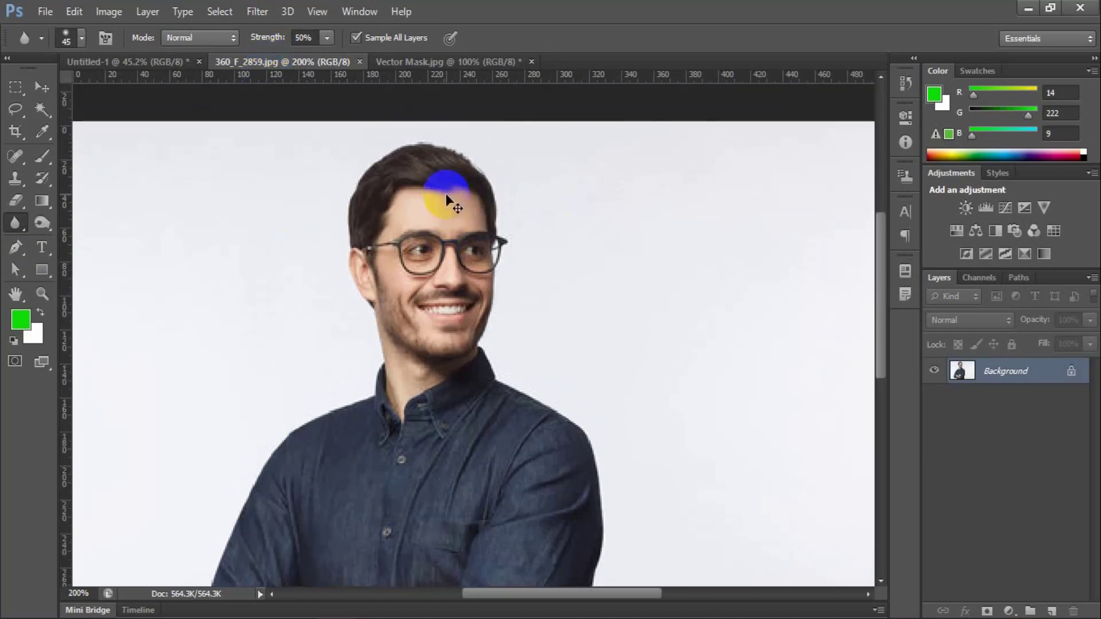
key("ctrl+plus")
key("ctrl+plus")
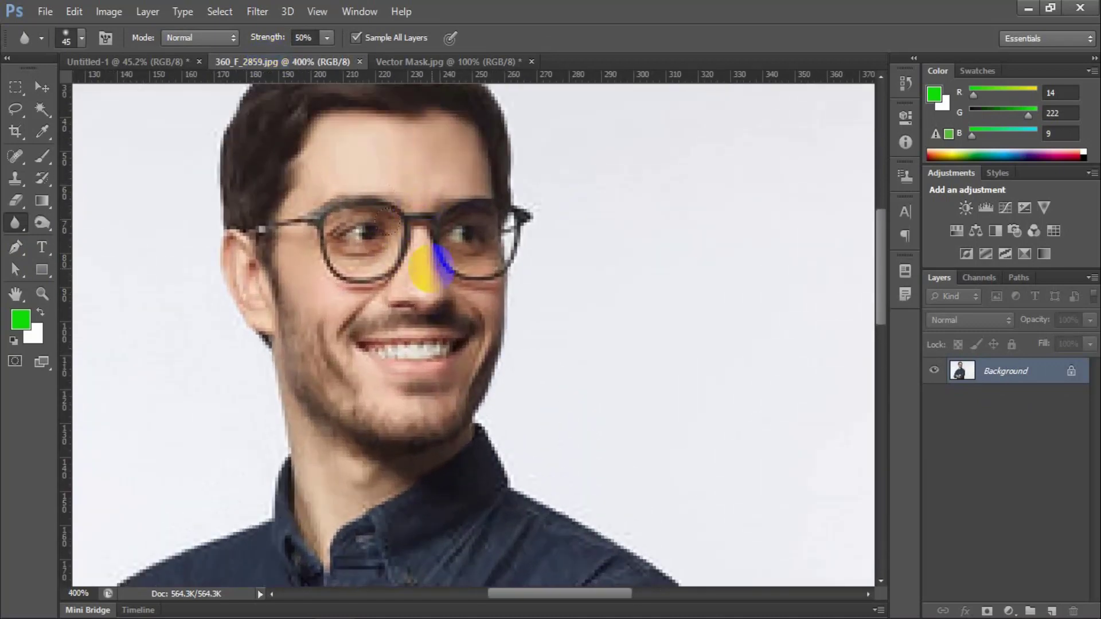
scroll(433, 269, "down", 1)
scroll(367, 230, "up", 1)
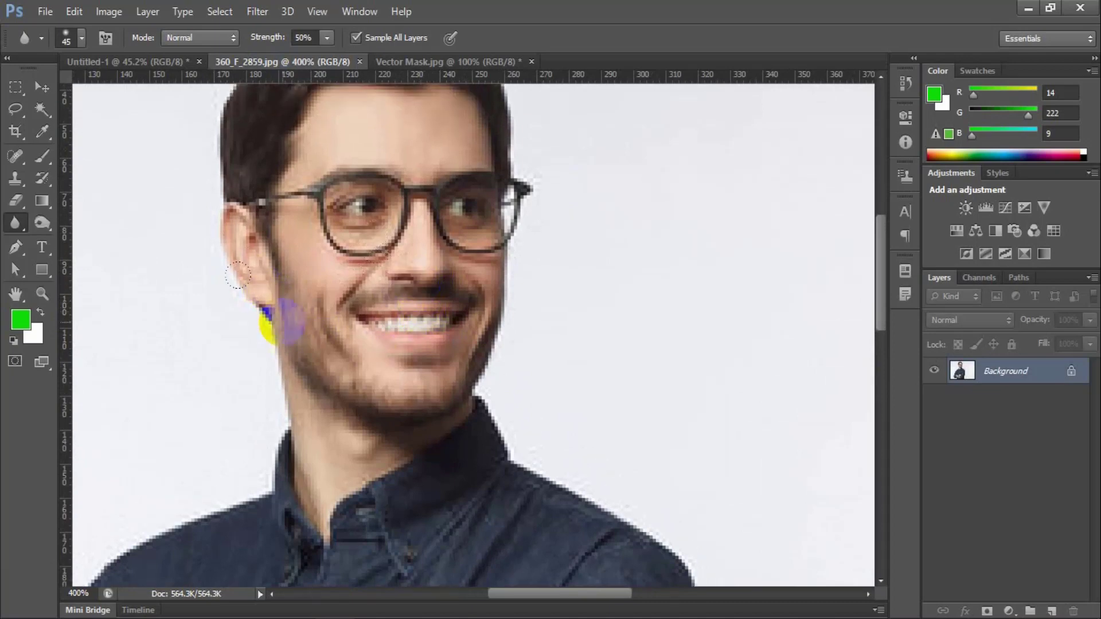
Sharpen the man's beard and lower face with the Sharpen tool at 50% strength, using a size 13 brush with Protect Detail on
left_click(15, 221)
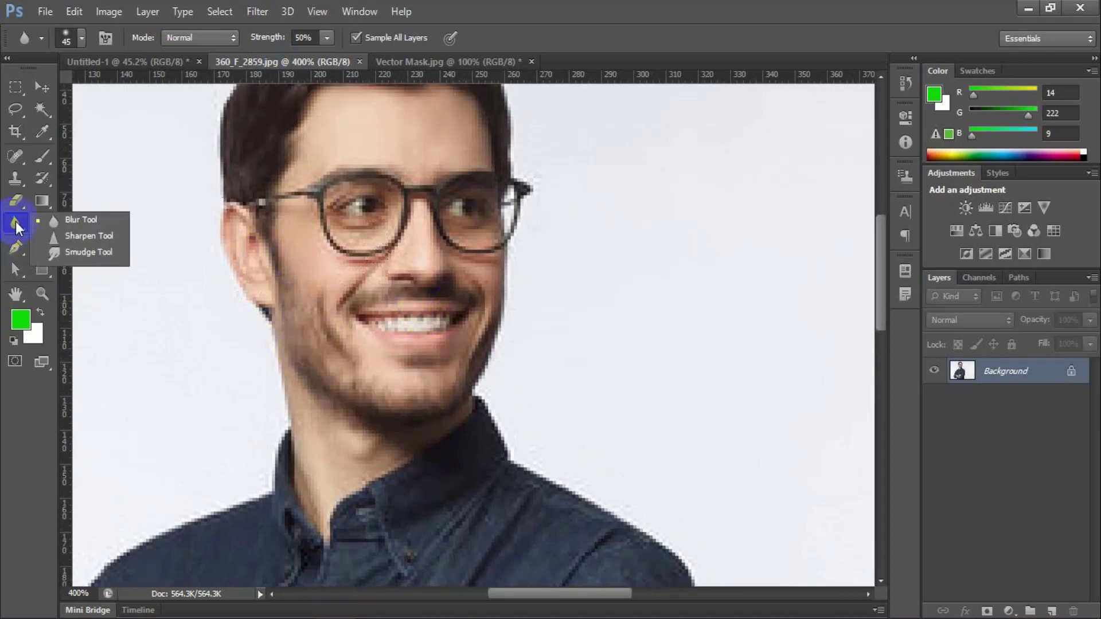
left_click(123, 239)
left_click_drag(267, 313, 270, 232)
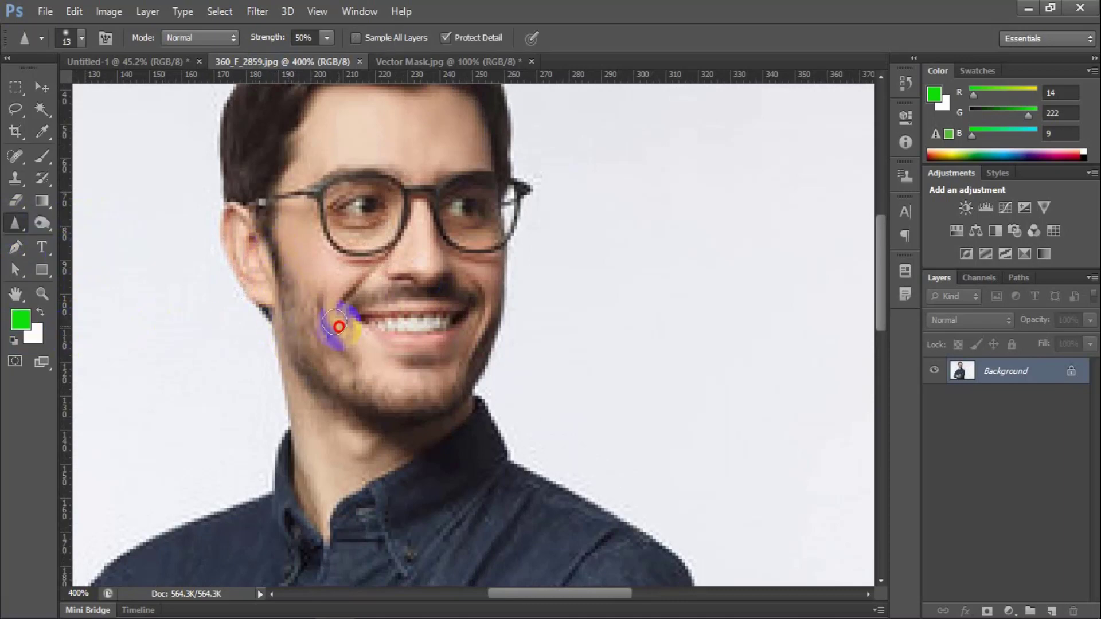
mouse_move(339, 326)
left_mouse_down()
mouse_move(258, 287)
mouse_move(314, 361)
mouse_move(278, 300)
mouse_move(332, 363)
mouse_move(310, 287)
mouse_move(484, 352)
mouse_move(504, 344)
left_mouse_up()
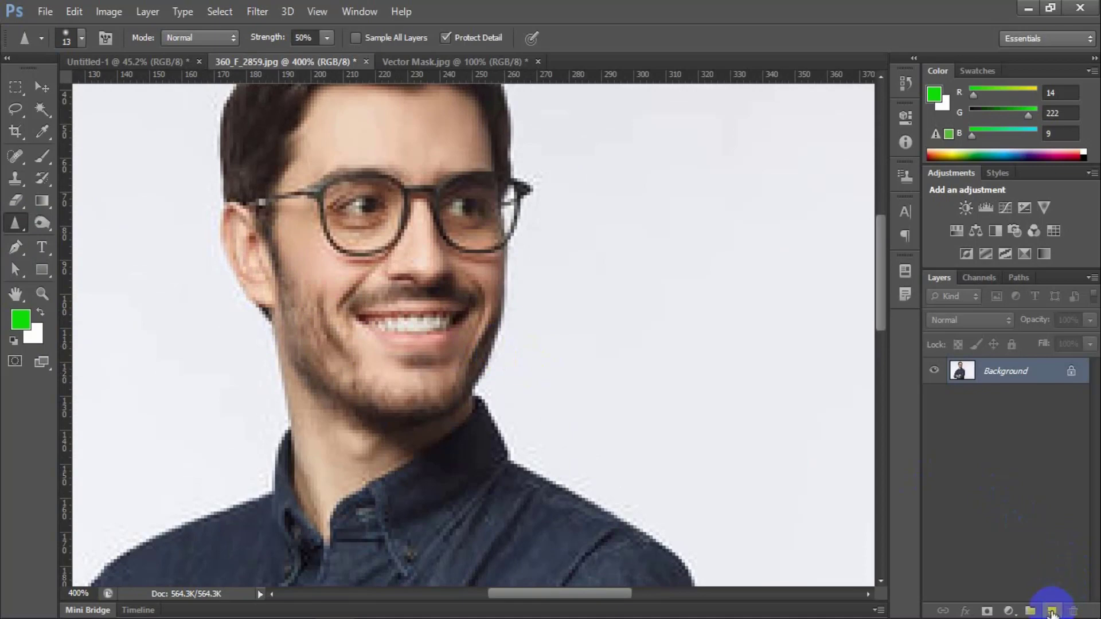
Duplicate the portrait's Background layer and select the Sharpen tool for working on the copy
left_click(1023, 374)
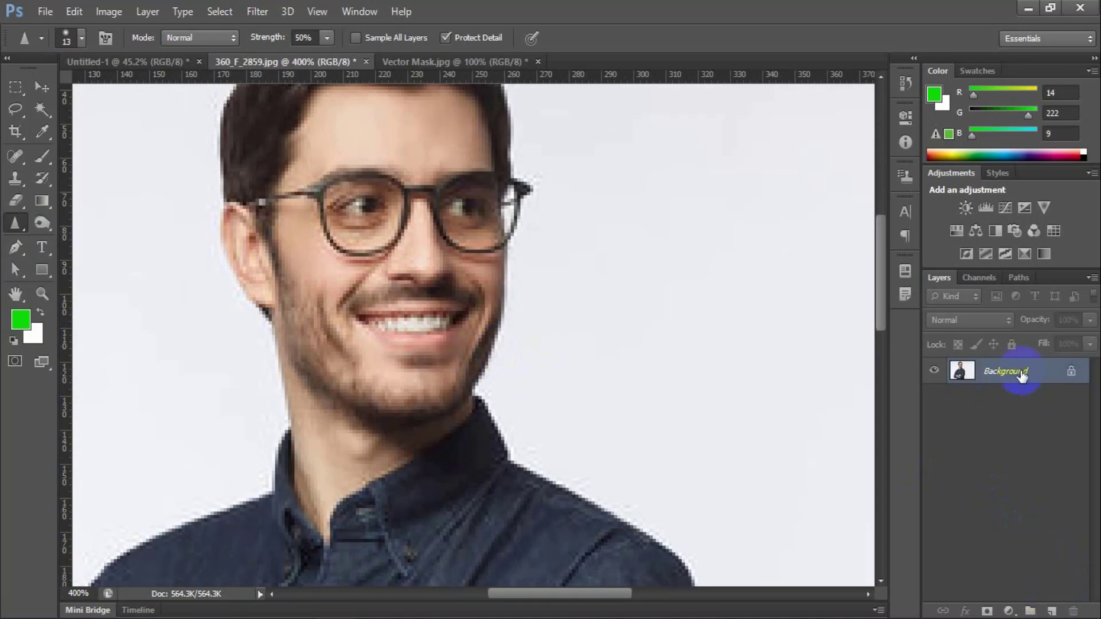
key("ctrl+j")
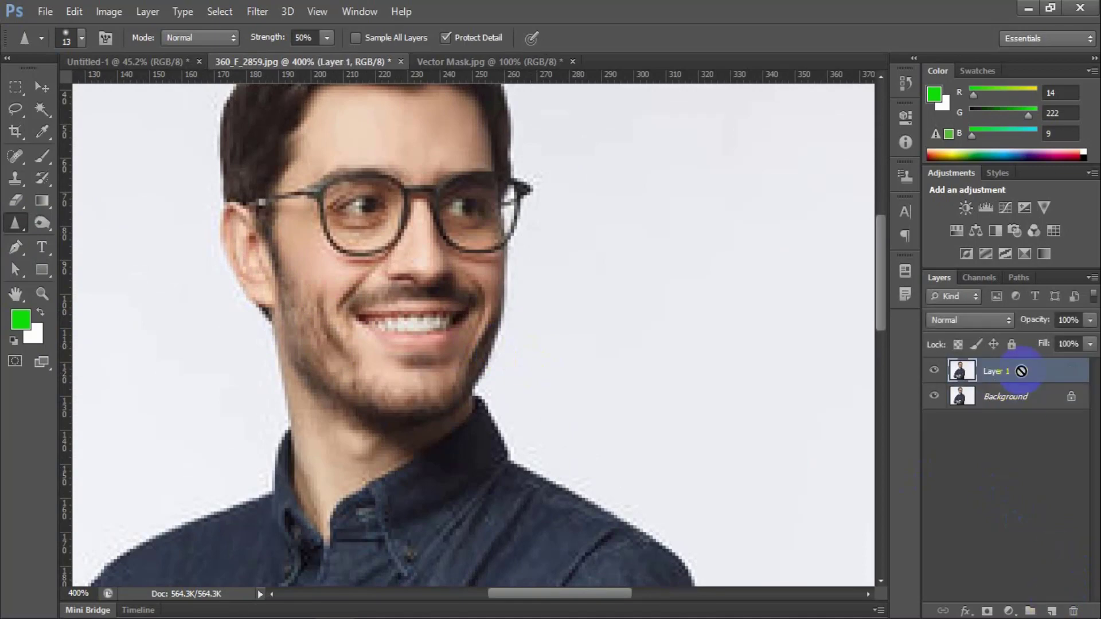
left_click(351, 308)
left_click(82, 234)
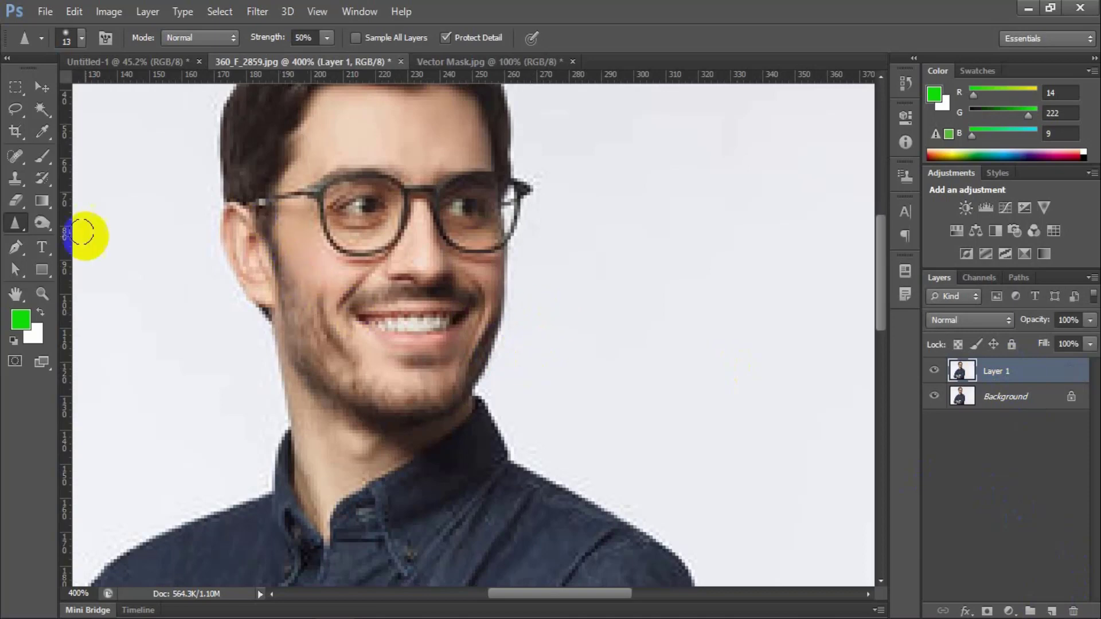
Sharpen the man's sideburn, beard and mouth area on Layer 1 with the Sharpen tool at 50% strength, using a size 13 brush
left_click(16, 219)
left_click(89, 236)
left_click(260, 249)
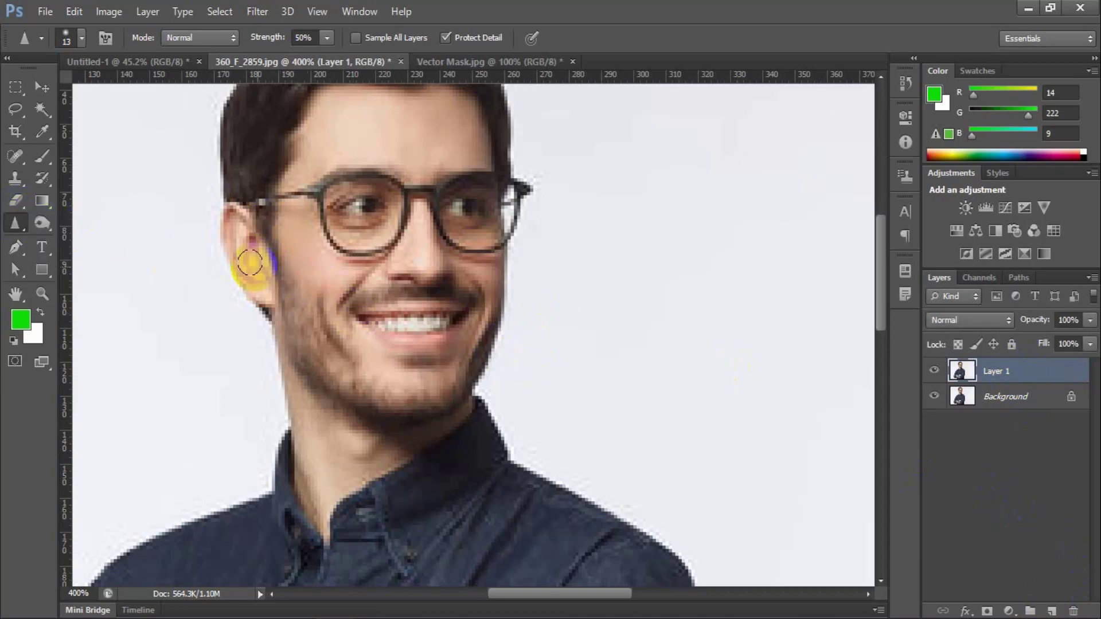
left_click(287, 331)
mouse_move(286, 331)
left_mouse_down()
mouse_move(330, 376)
mouse_move(289, 285)
mouse_move(343, 348)
mouse_move(310, 287)
mouse_move(345, 369)
mouse_move(339, 292)
mouse_move(472, 307)
mouse_move(376, 290)
mouse_move(475, 295)
mouse_move(489, 312)
mouse_move(448, 387)
mouse_move(469, 380)
mouse_move(398, 404)
mouse_move(436, 410)
mouse_move(352, 390)
mouse_move(288, 337)
mouse_move(293, 350)
mouse_move(299, 358)
mouse_move(259, 234)
mouse_move(278, 315)
mouse_move(325, 386)
mouse_move(387, 422)
mouse_move(363, 428)
mouse_move(345, 409)
mouse_move(377, 434)
mouse_move(362, 419)
mouse_move(451, 374)
left_mouse_up()
Compare the sharpened face with the original by repeatedly toggling Layer 1's visibility, leaving the layer shown
left_click(932, 372)
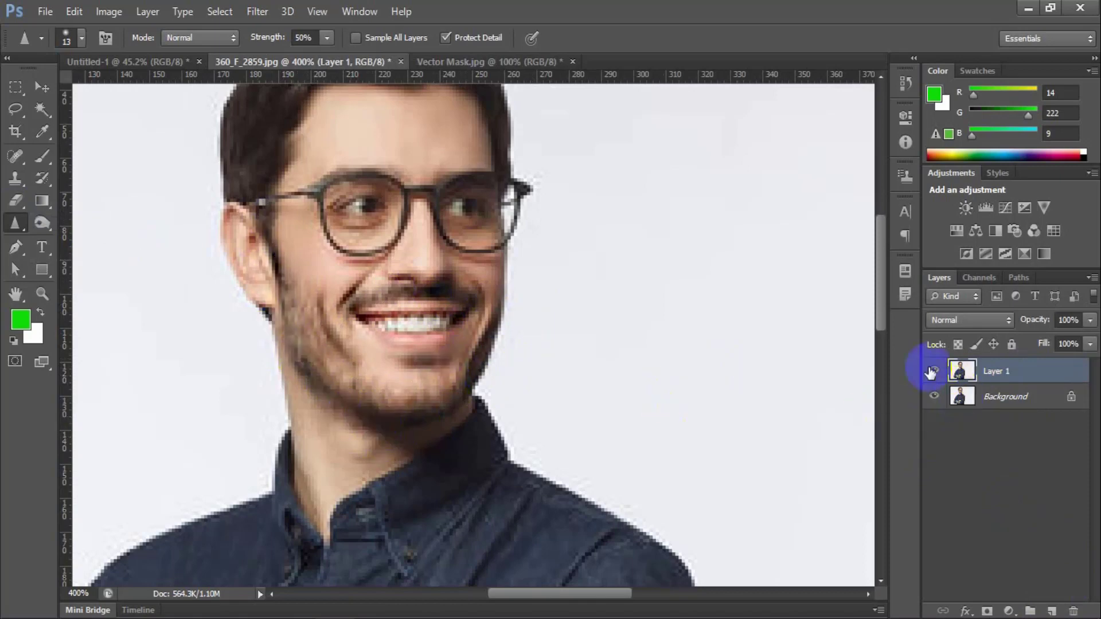
left_click(934, 371)
left_click(934, 372)
left_click(933, 371)
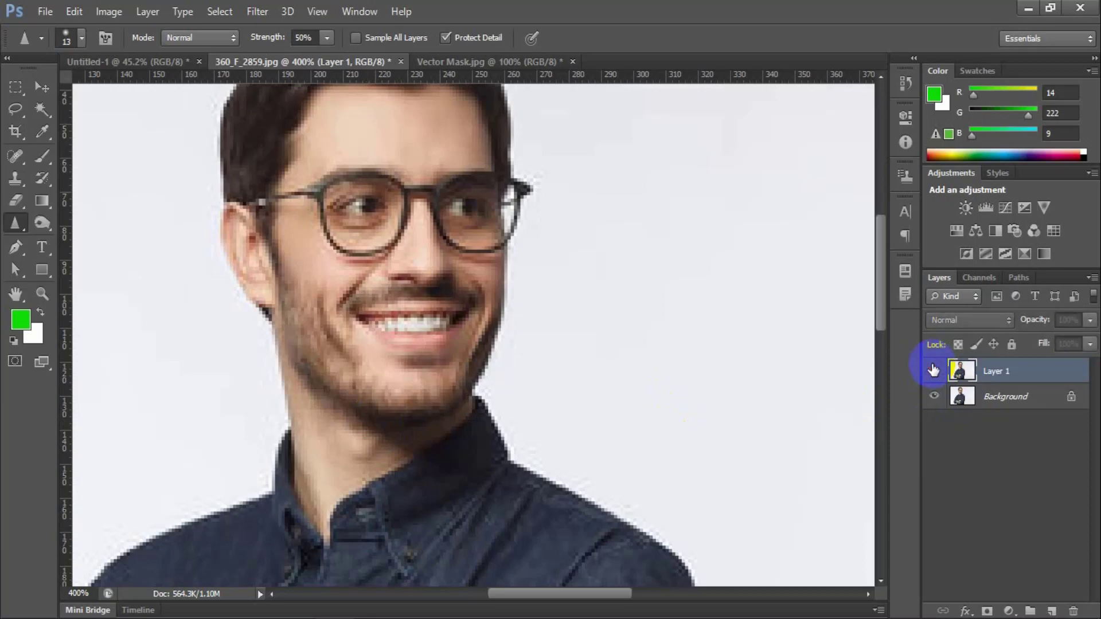
left_click(934, 371)
left_click(932, 370)
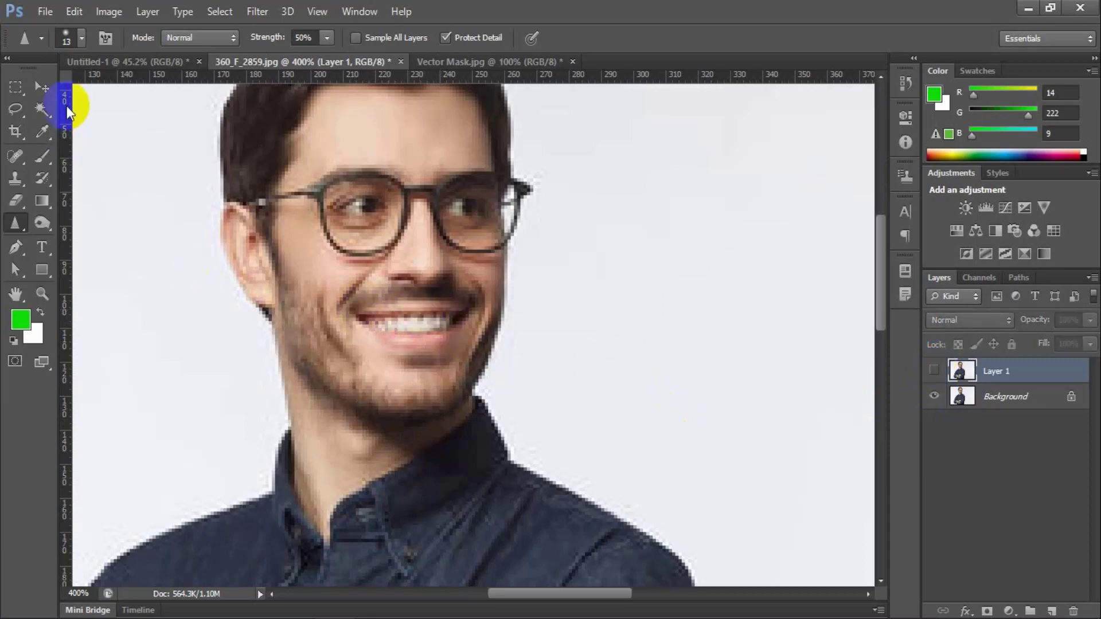
left_click(41, 87)
left_click(934, 370)
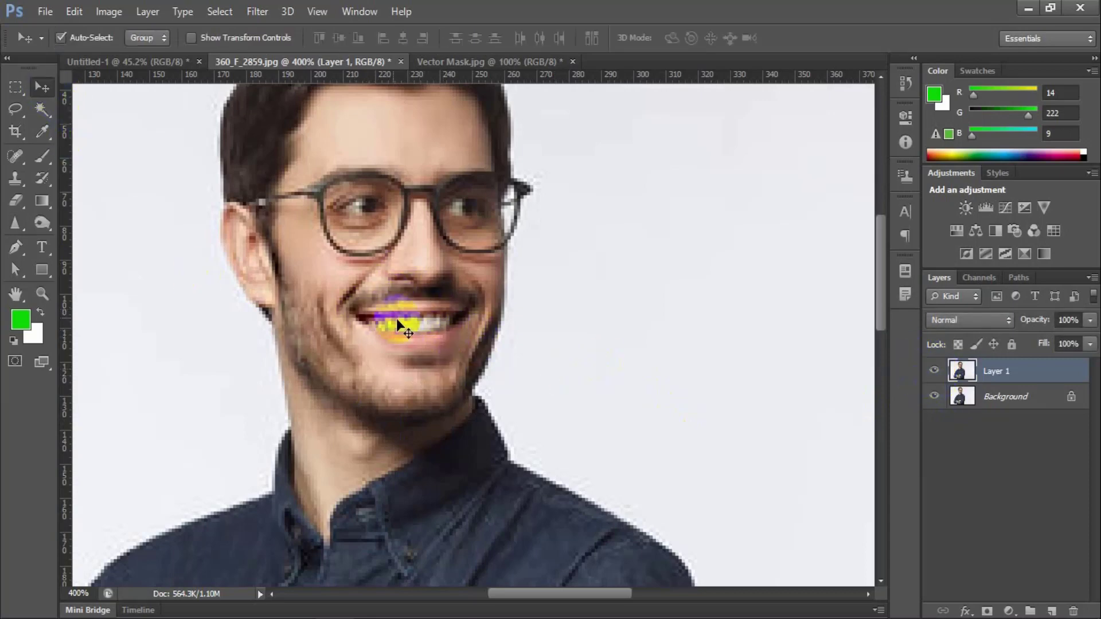
left_click(442, 308)
left_click(934, 371)
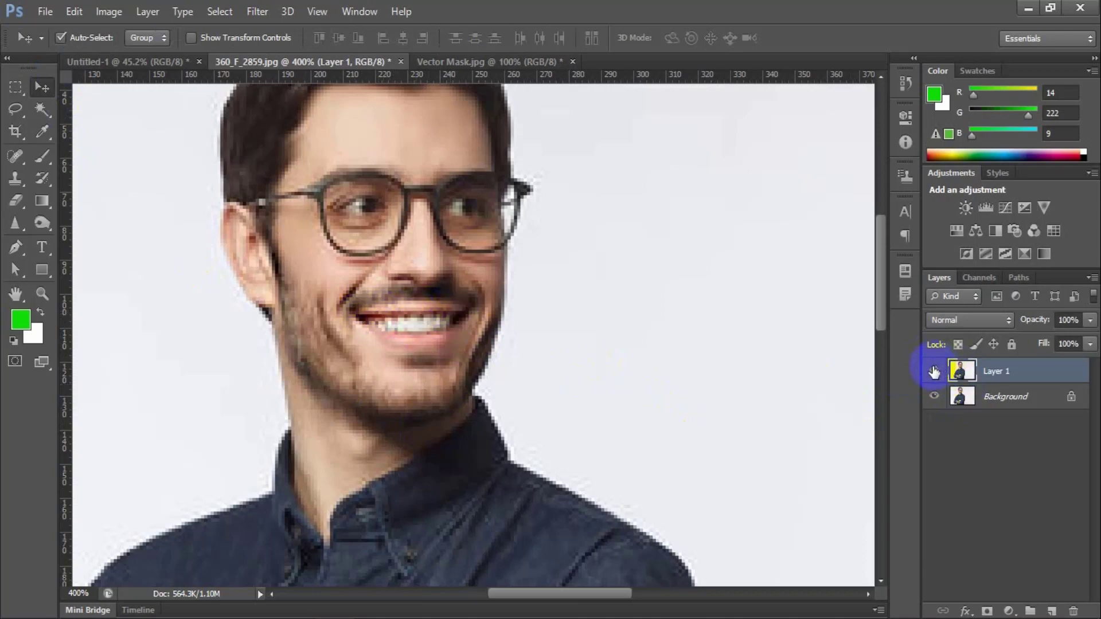
left_click(934, 372)
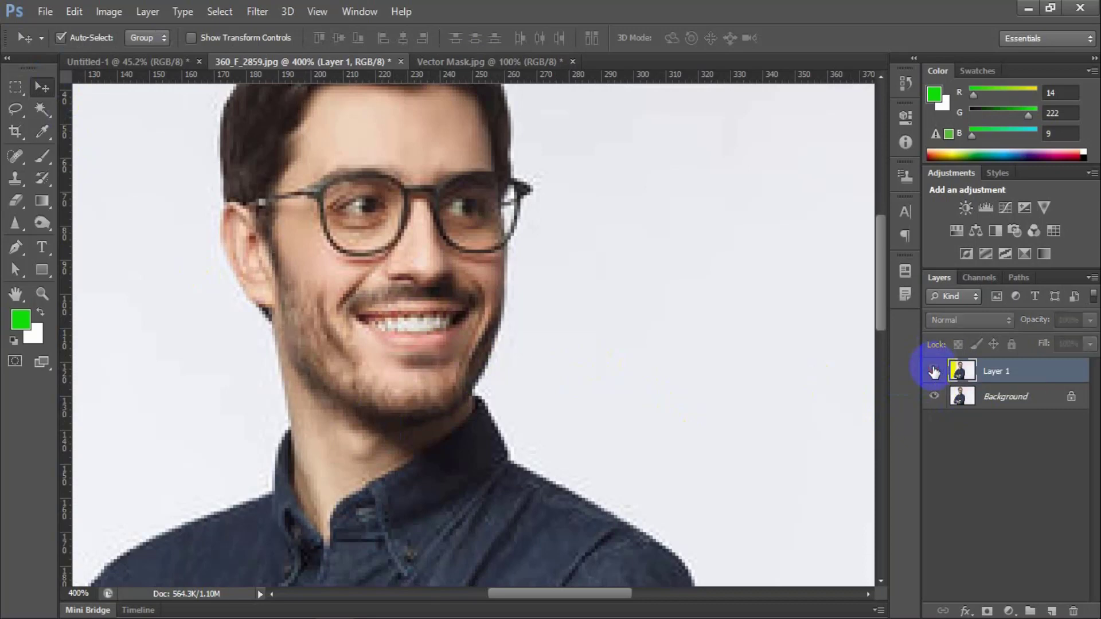
left_click(934, 372)
left_click(934, 372)
left_click(934, 372)
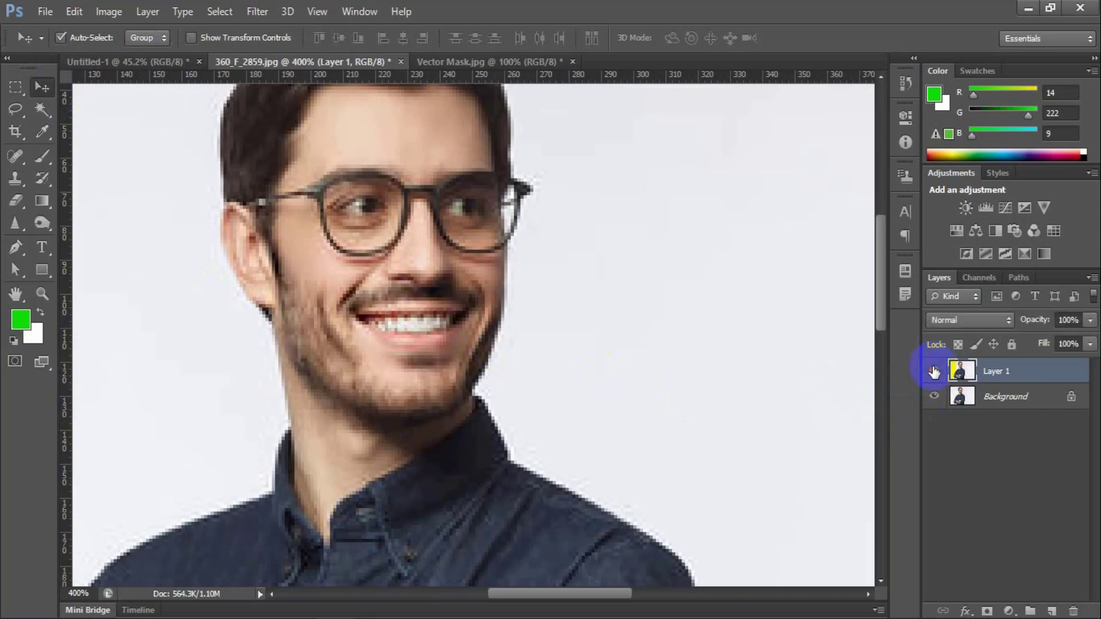
left_click(934, 371)
left_click(934, 372)
left_click(934, 371)
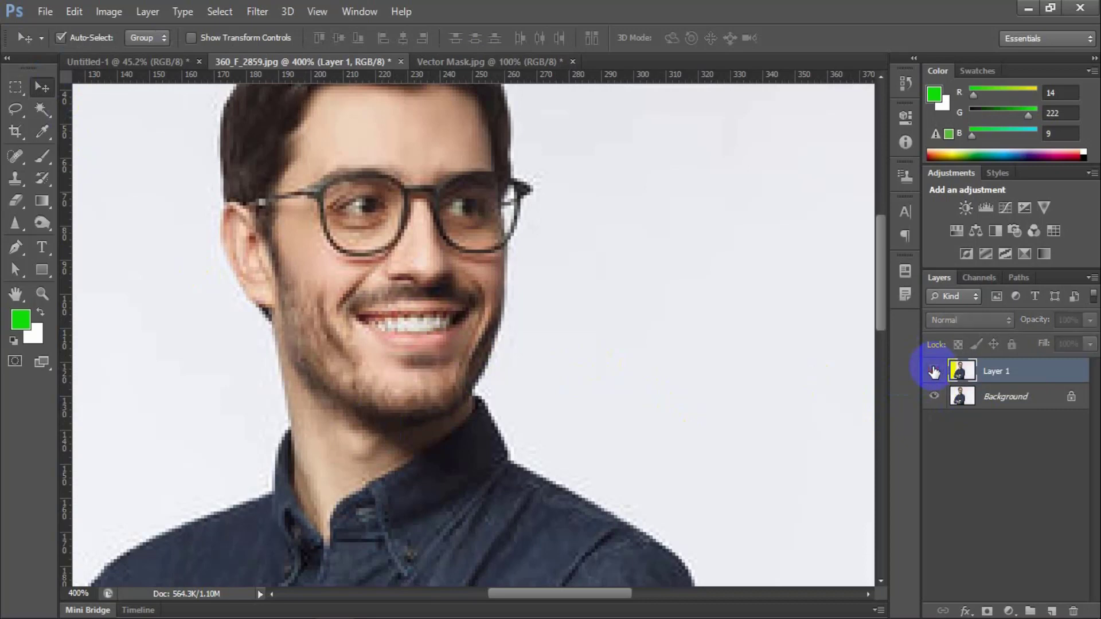
left_click(936, 373)
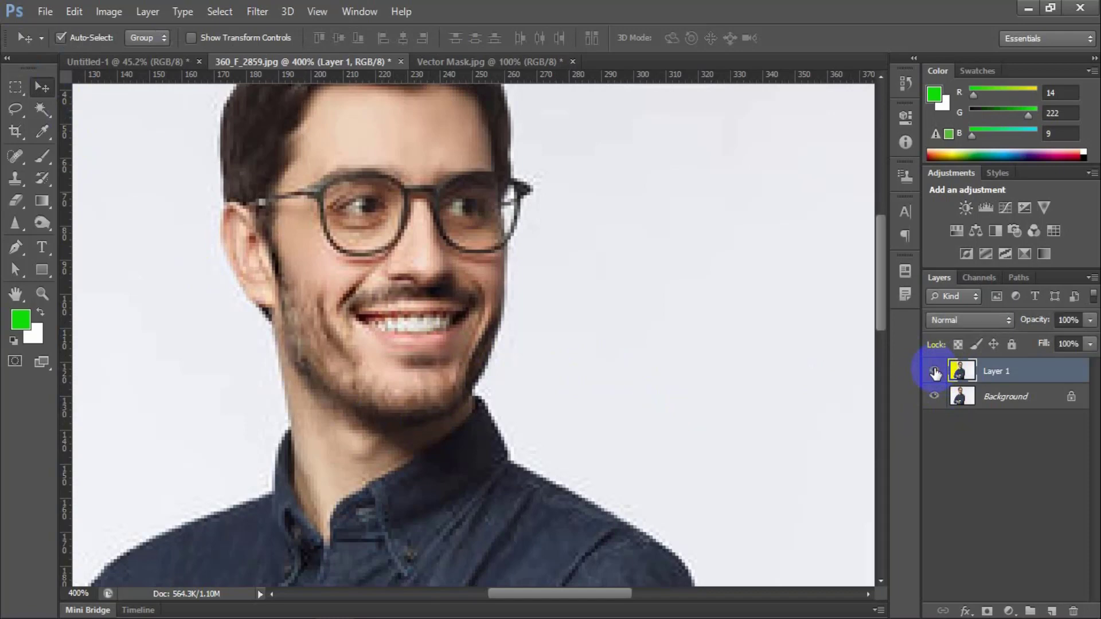
left_click(935, 372)
left_click(936, 372)
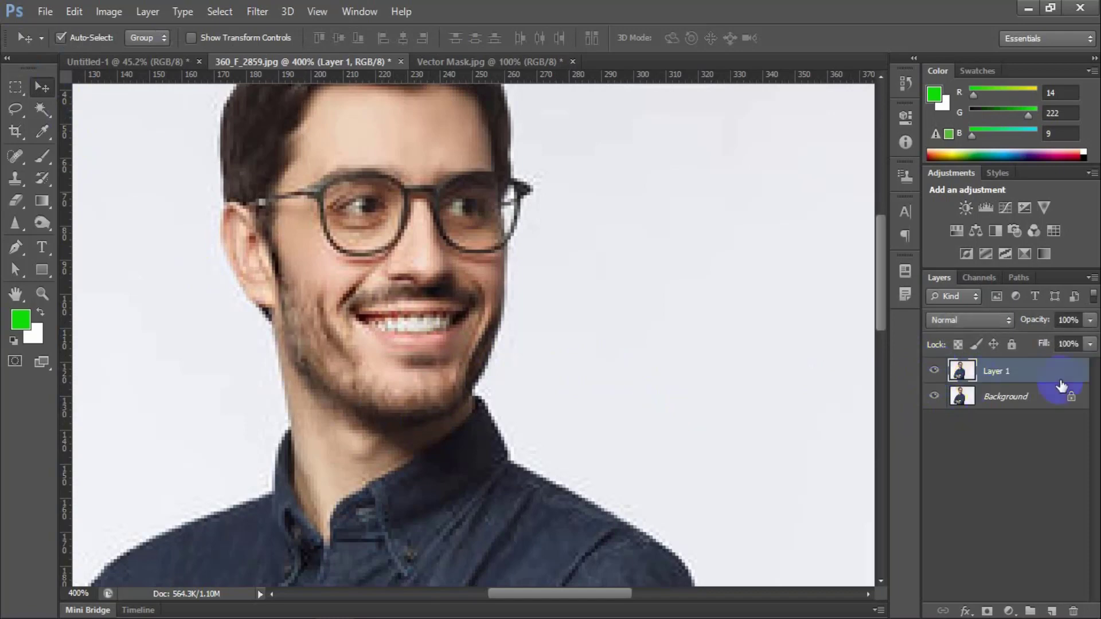
Sharpen the man's moustache and teeth heavily on Layer 1 with the Sharpen tool at 50% strength
right_click(17, 227)
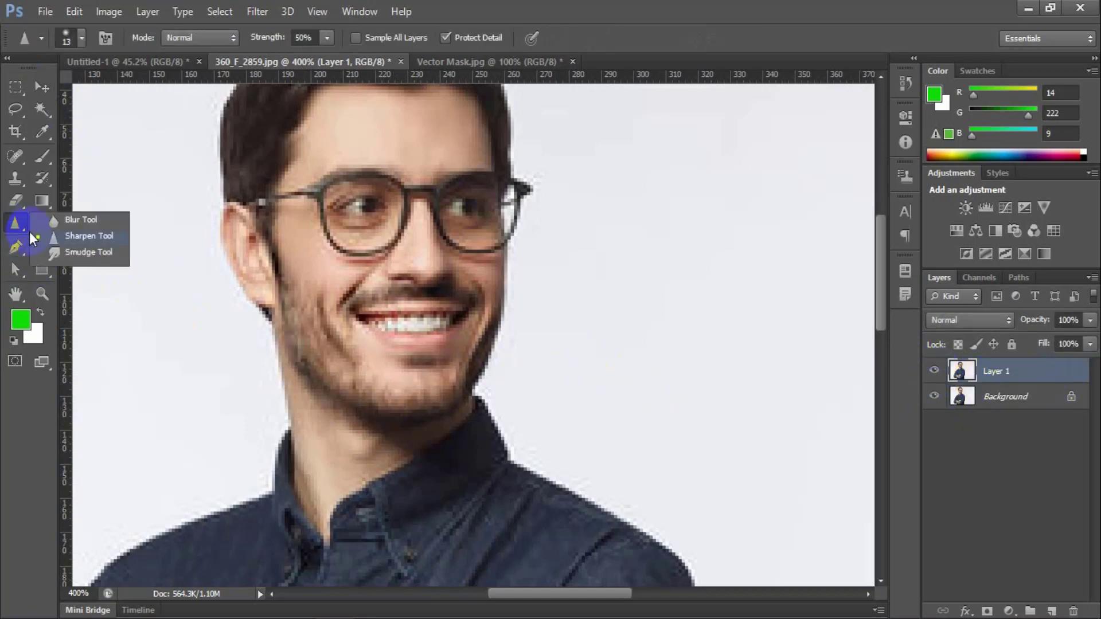
left_click(69, 236)
mouse_move(343, 311)
left_mouse_down()
mouse_move(418, 312)
mouse_move(307, 317)
mouse_move(453, 327)
mouse_move(344, 307)
mouse_move(450, 295)
mouse_move(334, 304)
mouse_move(504, 304)
left_mouse_up()
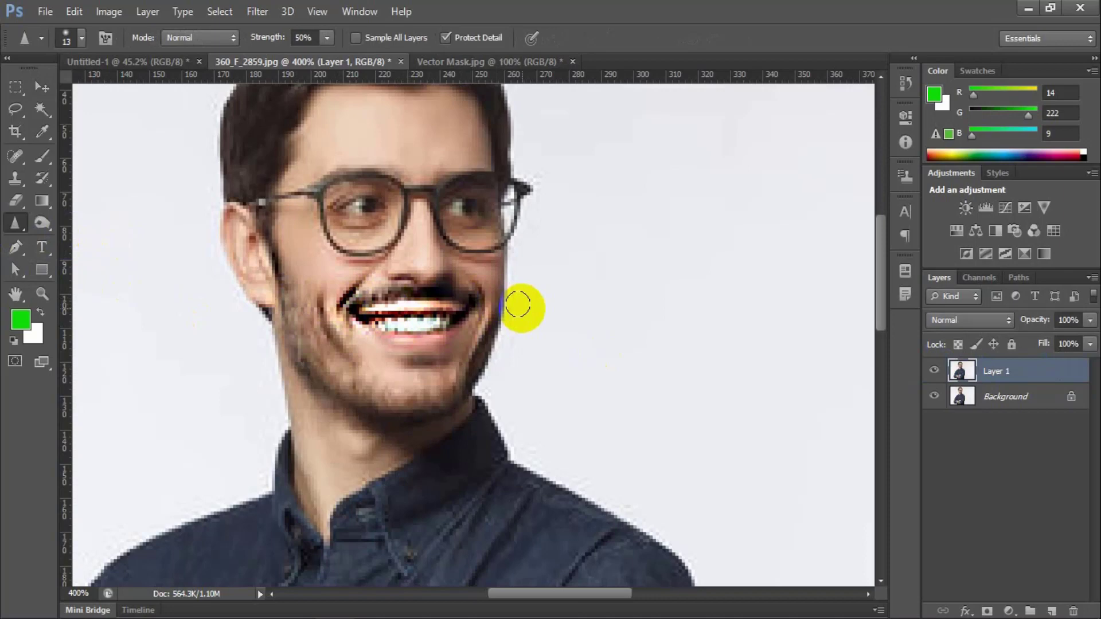
Delete the sharpened Layer 1 so that only the Background layer is left
right_click(15, 224)
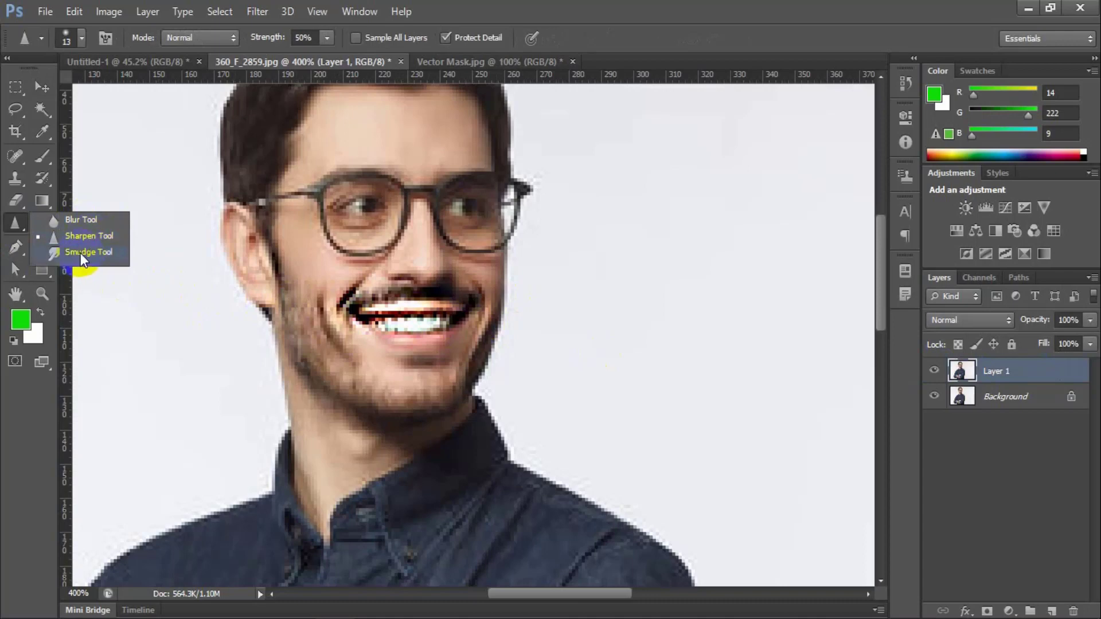
left_click(1044, 377)
key("Delete")
Zoom in on the man's face to 500% and select the Smudge tool
left_click_drag(392, 316, 376, 306)
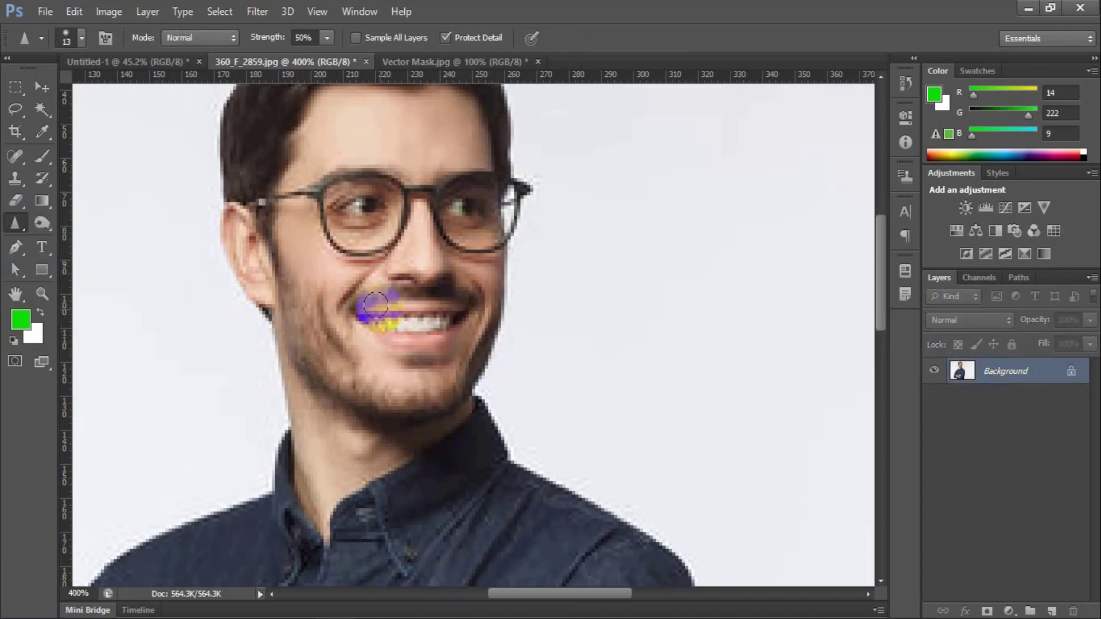
key("ctrl+plus")
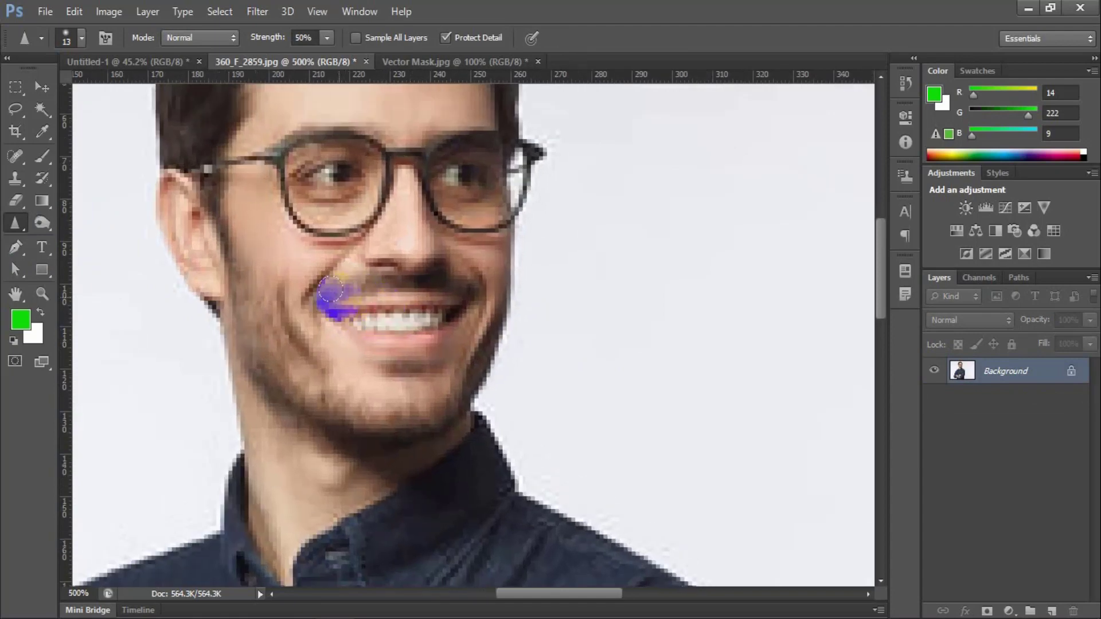
left_click(13, 225)
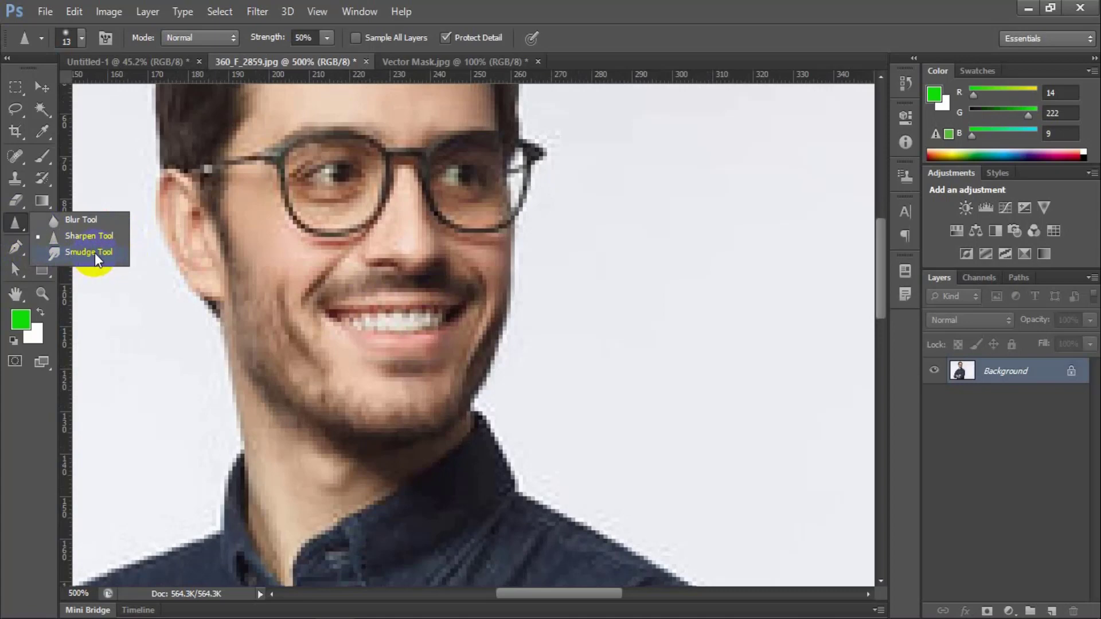
left_click(96, 254)
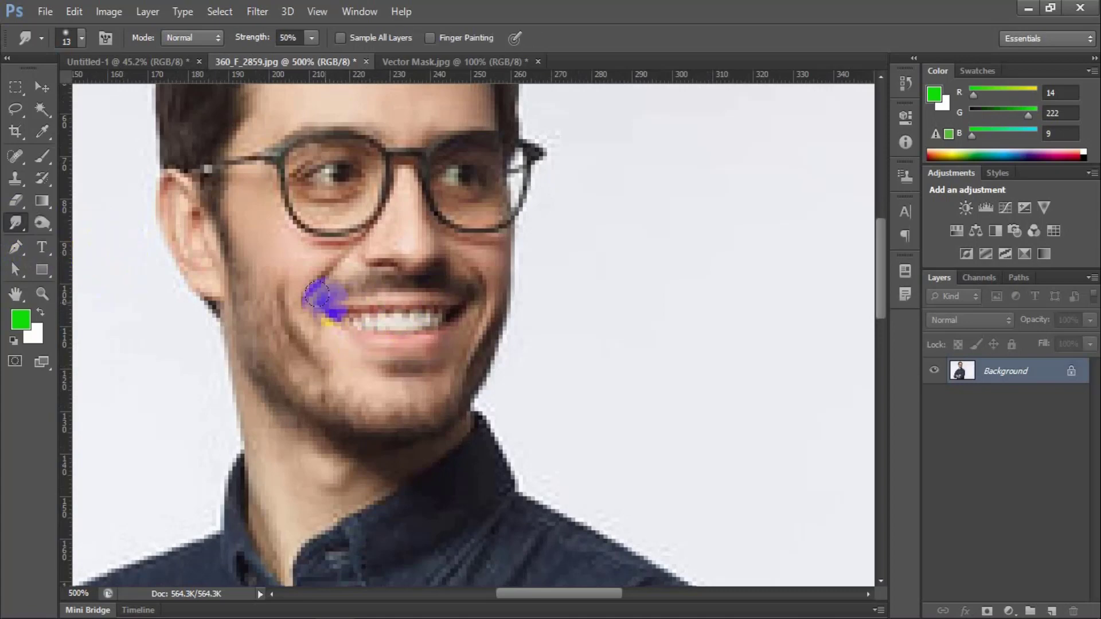
Try smudging the man's moustache, glasses and eye at 50% strength with a size 13 brush, and undo the strokes
mouse_move(313, 290)
left_mouse_down()
mouse_move(305, 320)
mouse_move(353, 280)
left_mouse_up()
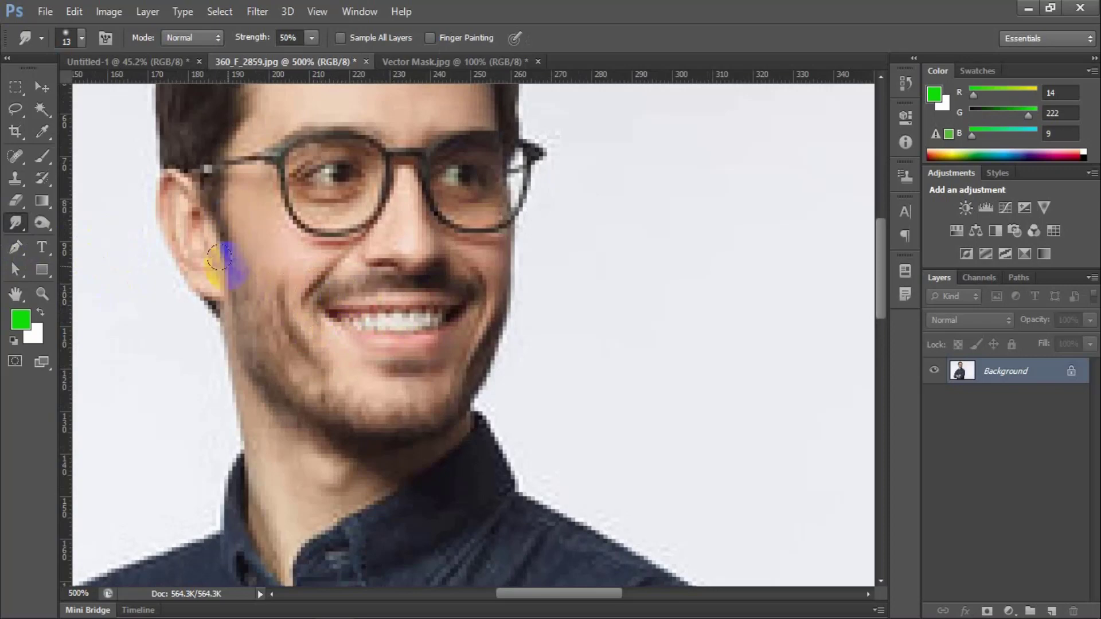
mouse_move(280, 181)
left_mouse_down()
mouse_move(272, 172)
mouse_move(224, 190)
mouse_move(344, 166)
mouse_move(299, 172)
left_mouse_up()
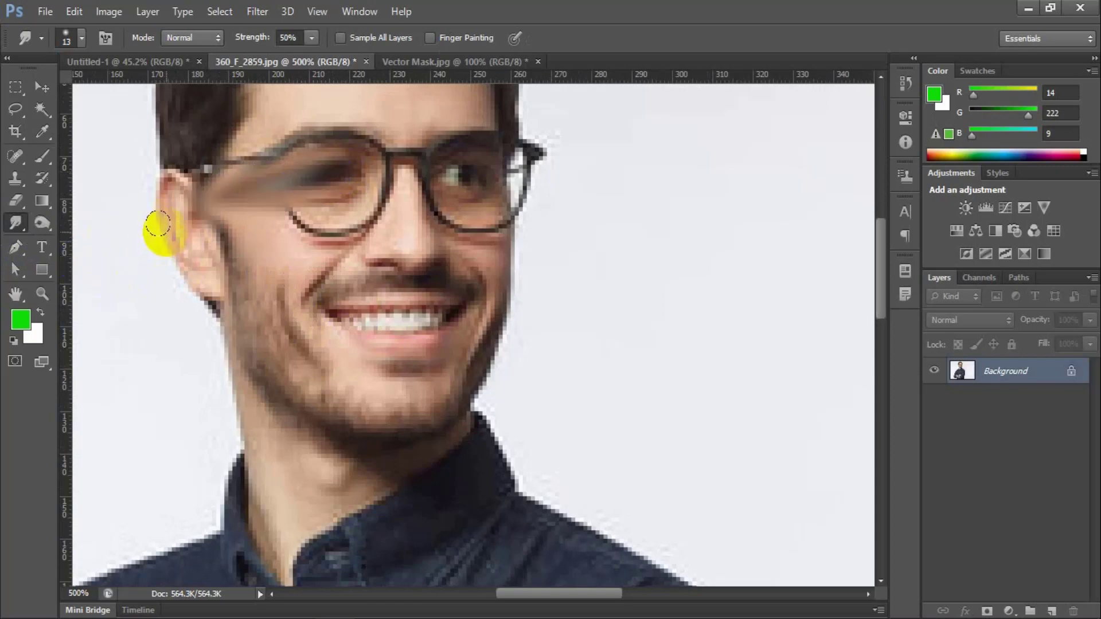
key("ctrl+alt+z")
key("ctrl+alt+z")
key("ctrl+alt+z")
key("ctrl+alt+z")
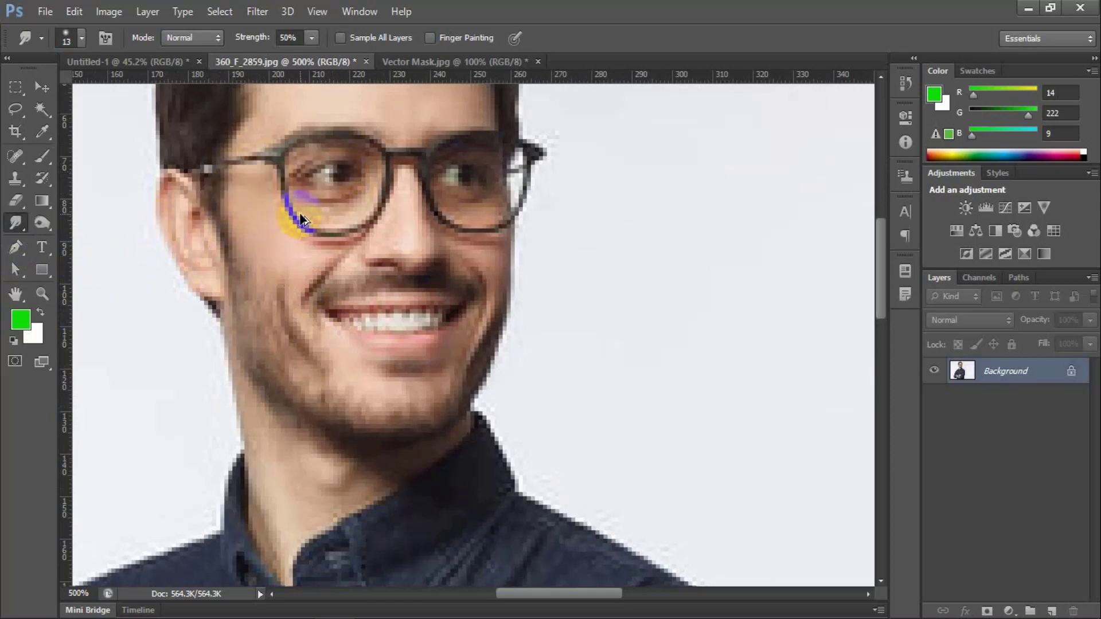
Smudge the skin around the corners of the man's mouth, his neck and his jaw at 50% strength
mouse_move(318, 321)
left_mouse_down()
mouse_move(305, 297)
mouse_move(314, 337)
mouse_move(300, 358)
left_mouse_up()
mouse_move(506, 321)
left_mouse_down()
mouse_move(469, 290)
mouse_move(478, 328)
left_mouse_up()
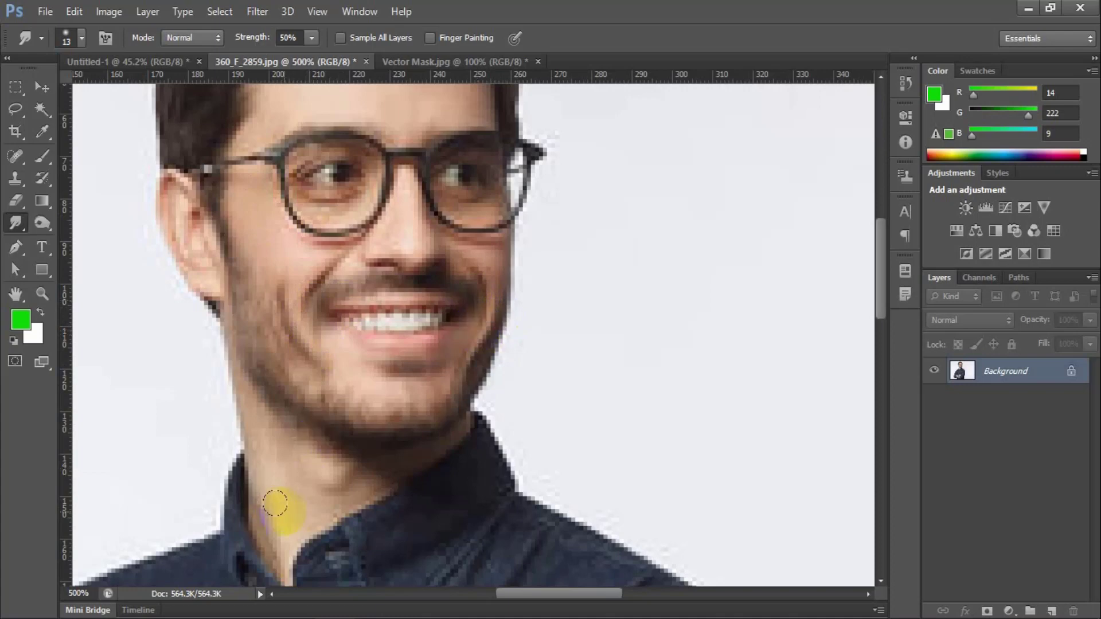
mouse_move(335, 480)
left_mouse_down()
mouse_move(298, 415)
mouse_move(285, 338)
mouse_move(286, 394)
left_mouse_up()
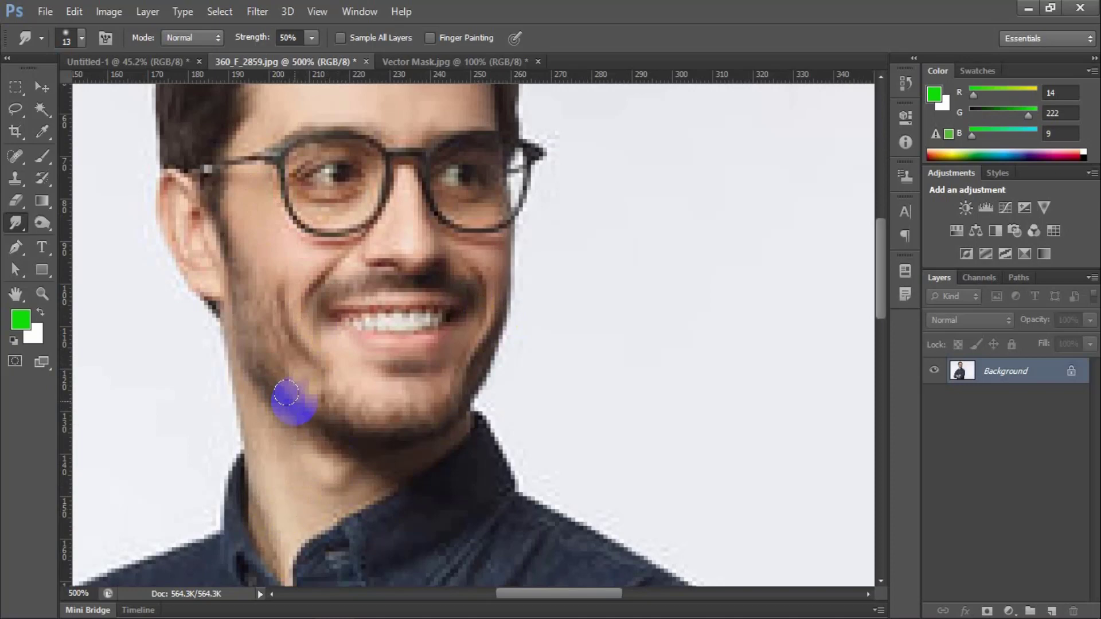
left_click_drag(286, 393, 286, 395)
Open the woman's portrait Ikop.tif from the Desktop and zoom in on her face to 300%
left_click(41, 12)
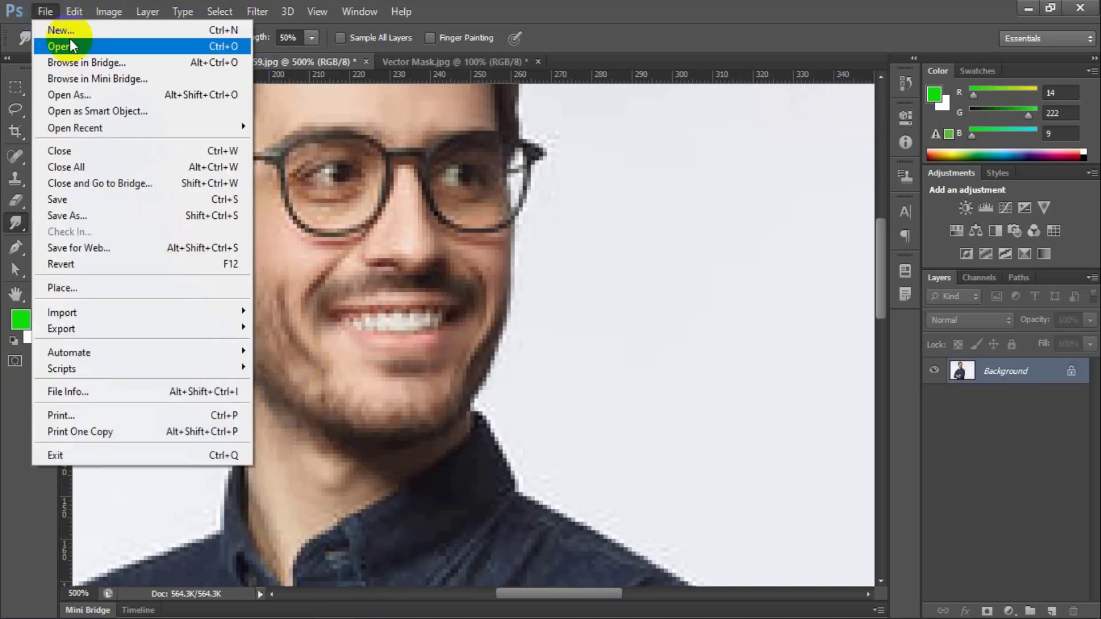
left_click(72, 44)
scroll(413, 329, "down", 1)
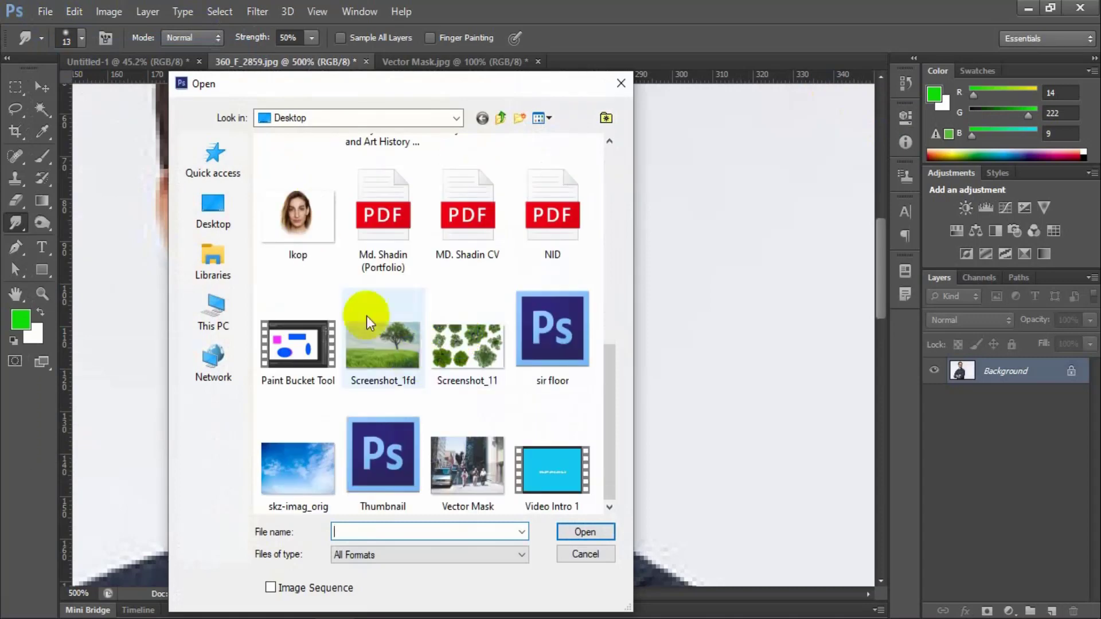
left_click(295, 221)
left_click(597, 532)
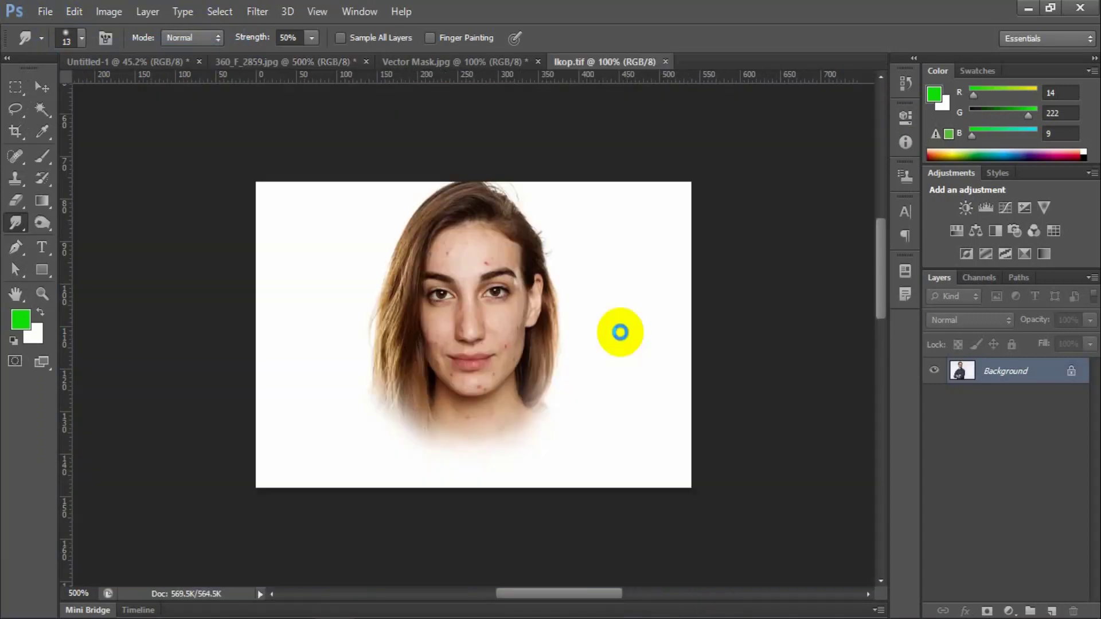
key("ctrl+plus")
key("ctrl+plus")
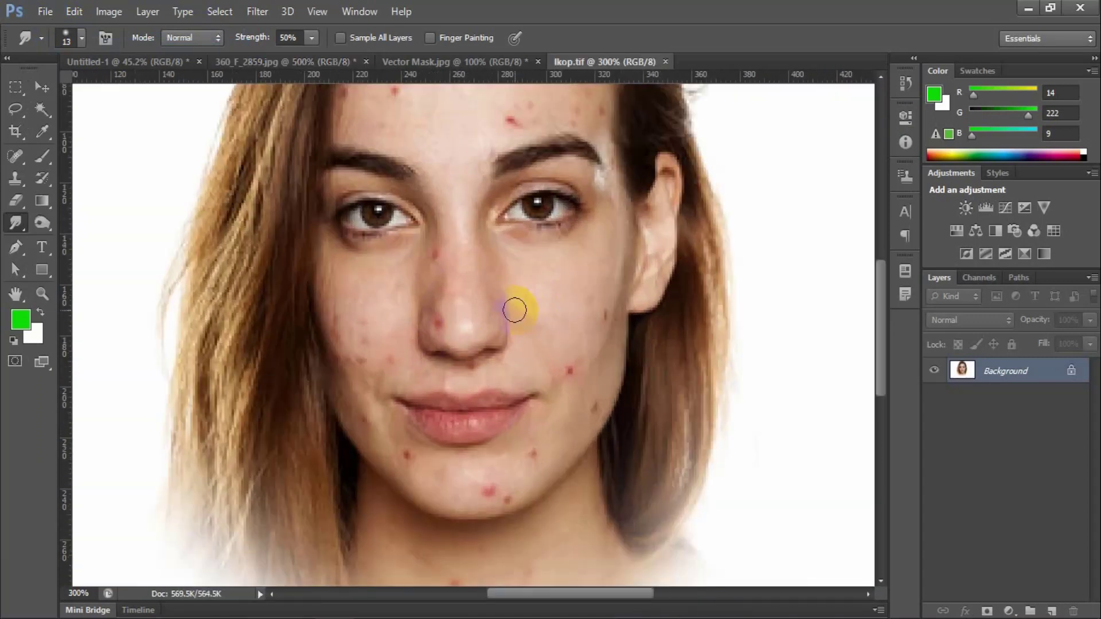
Smudge the inner end of the woman's eyebrow on the exposed-ear side with the Smudge tool, working at 400% zoom
scroll(516, 310, "up", 2)
key("ctrl+plus")
scroll(511, 304, "up", 4)
mouse_move(510, 303)
left_mouse_down()
mouse_move(508, 332)
mouse_move(497, 348)
mouse_move(506, 327)
mouse_move(492, 331)
mouse_move(518, 323)
mouse_move(474, 352)
mouse_move(512, 323)
mouse_move(487, 351)
left_mouse_up()
left_click(14, 224)
left_click(76, 252)
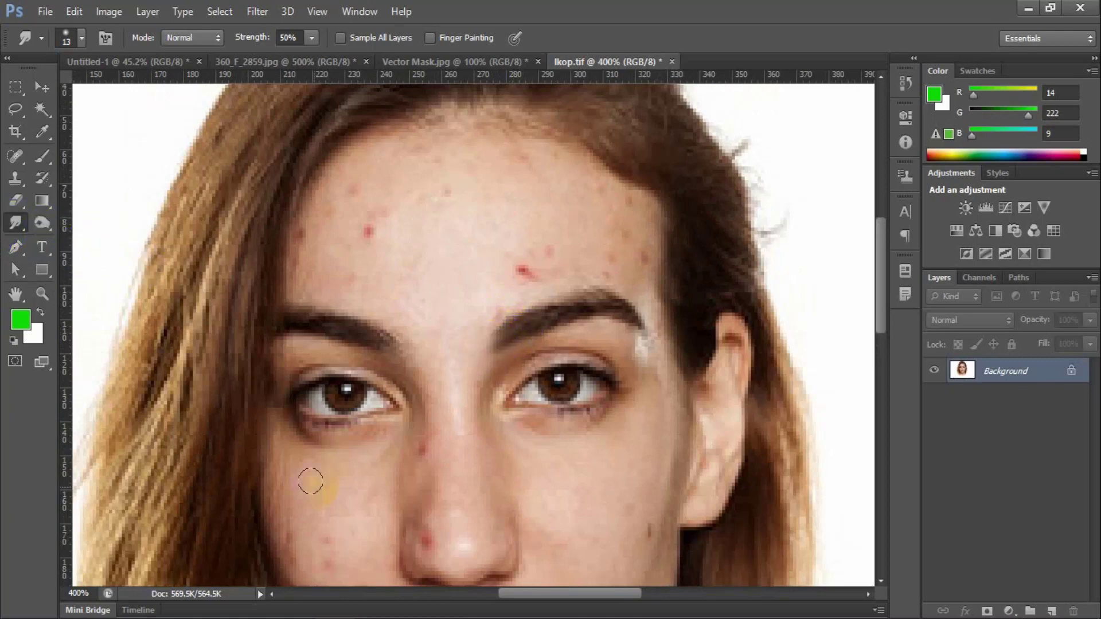
Compare the woman's eyebrow before and after smudging by repeatedly undoing and redoing the stroke, leaving it applied
key("ctrl+z")
key("ctrl+z")
key("ctrl+z")
key("ctrl+z")
key("ctrl+z")
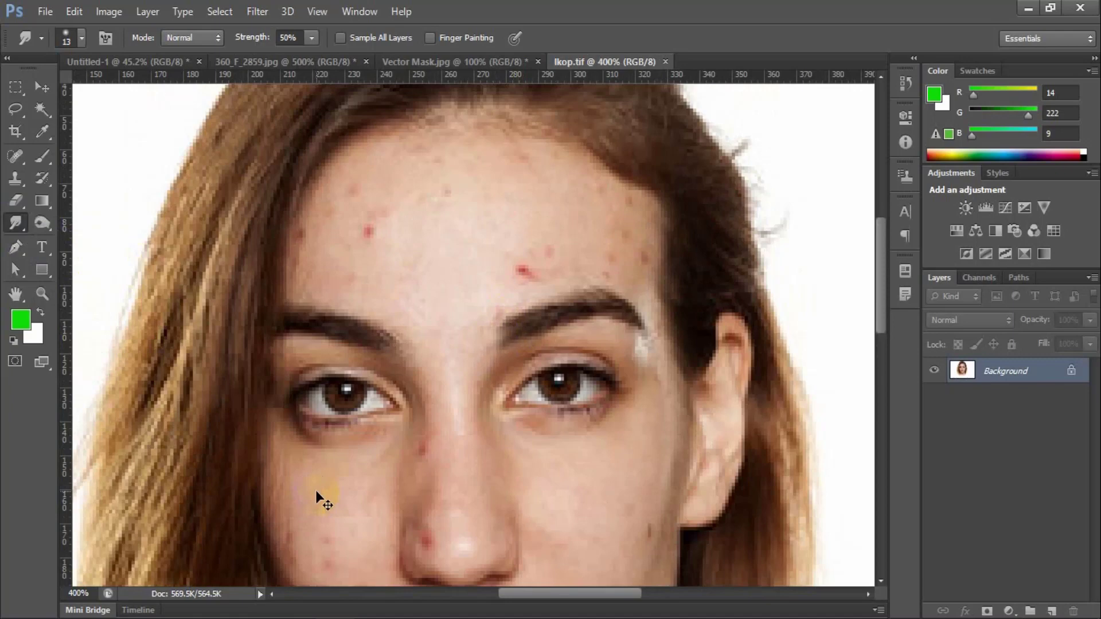
key("ctrl+z")
key("ctrl+z")
key("ctrl+z")
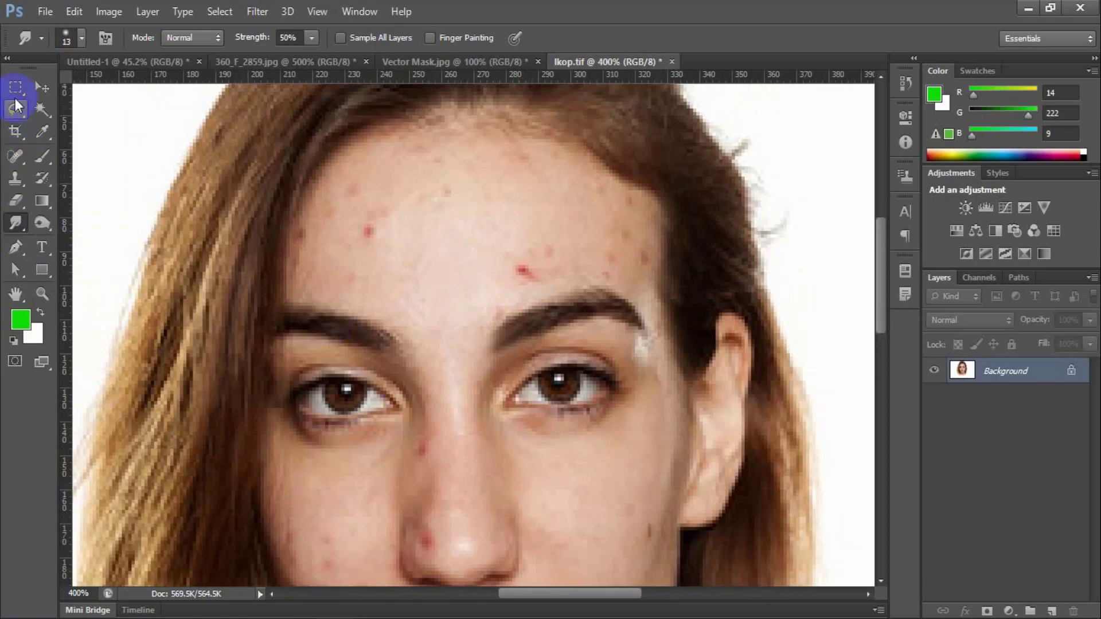
Select the Move tool and switch to the Vector Mask.jpg street photo document
left_click(42, 88)
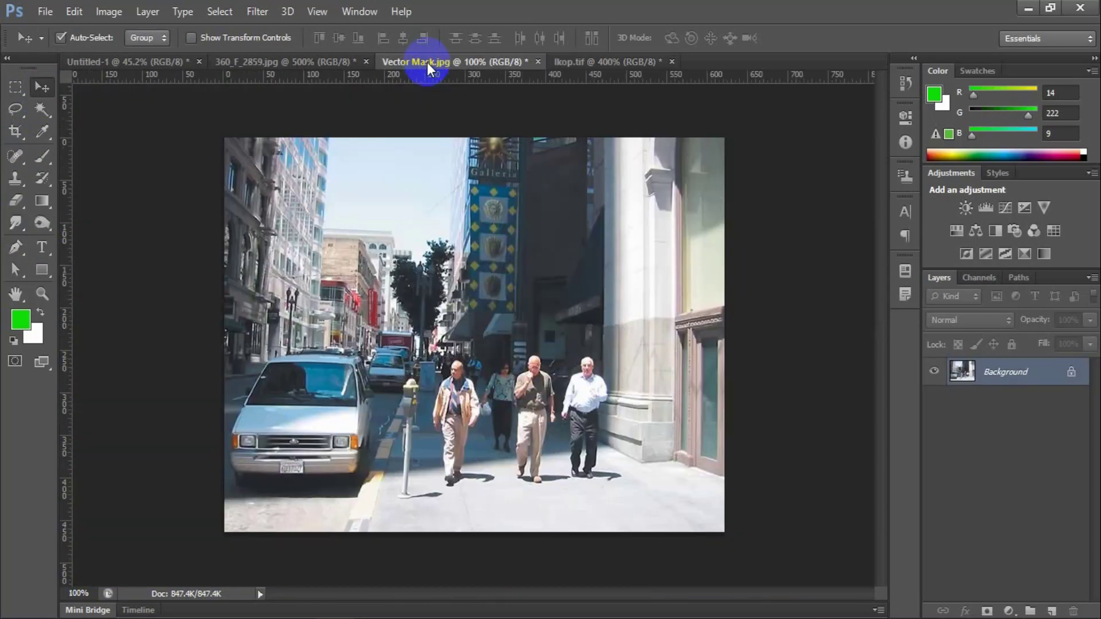
left_click(427, 62)
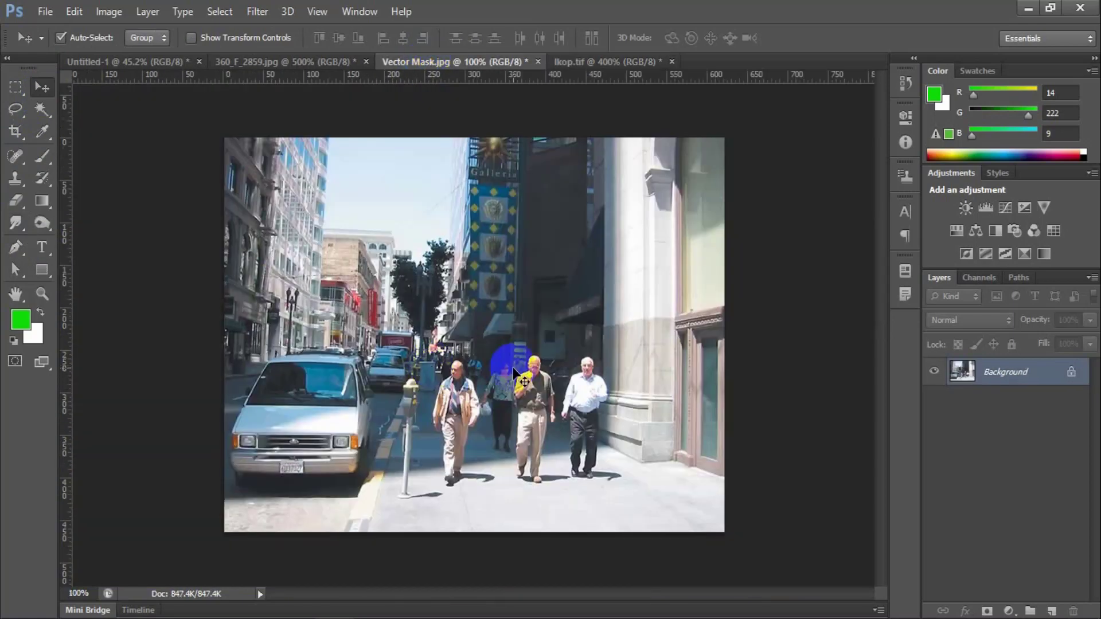